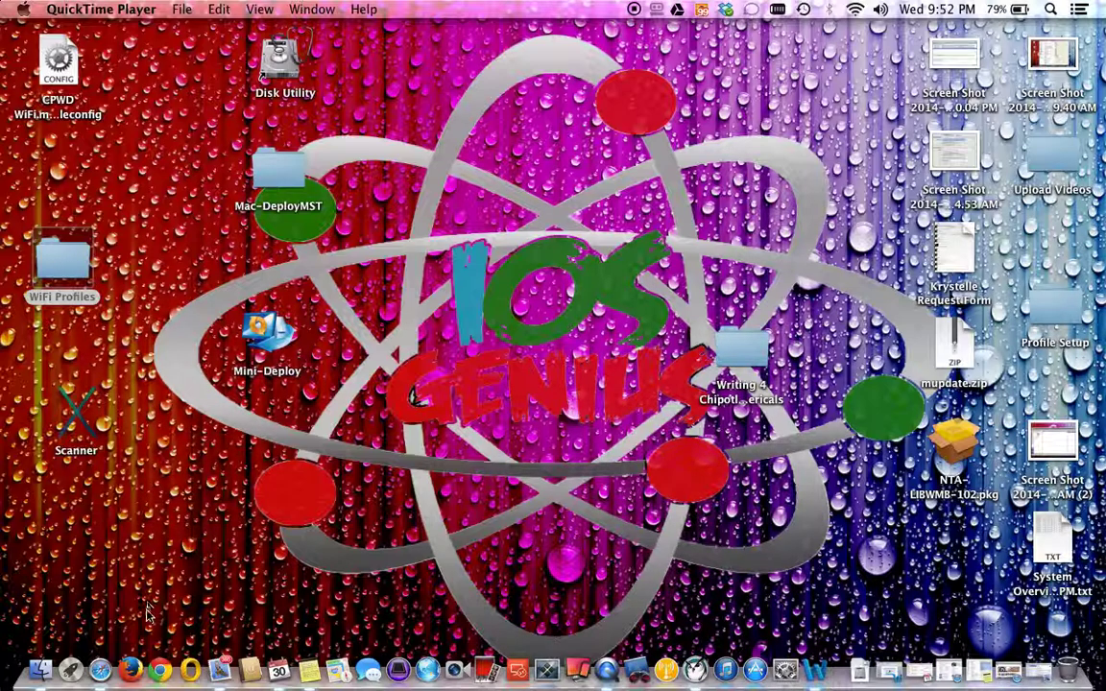
# Open a new Safari window and load youtube.com, correcting the misspelled address.
pyautogui.rightClick(101, 669)
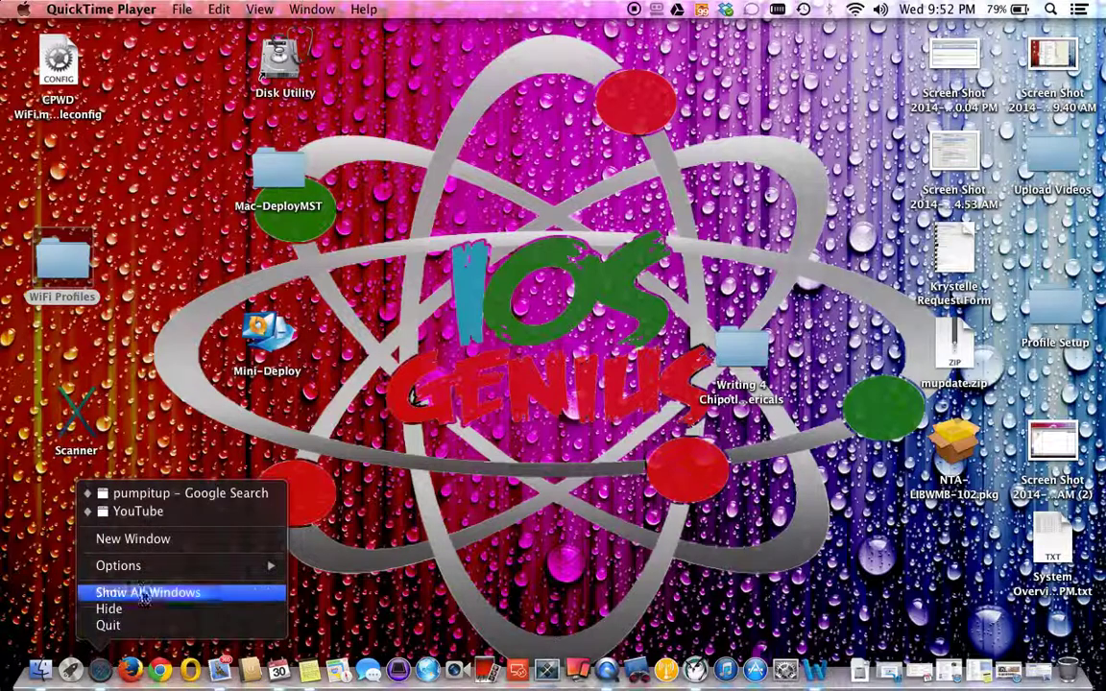
pyautogui.click(173, 543)
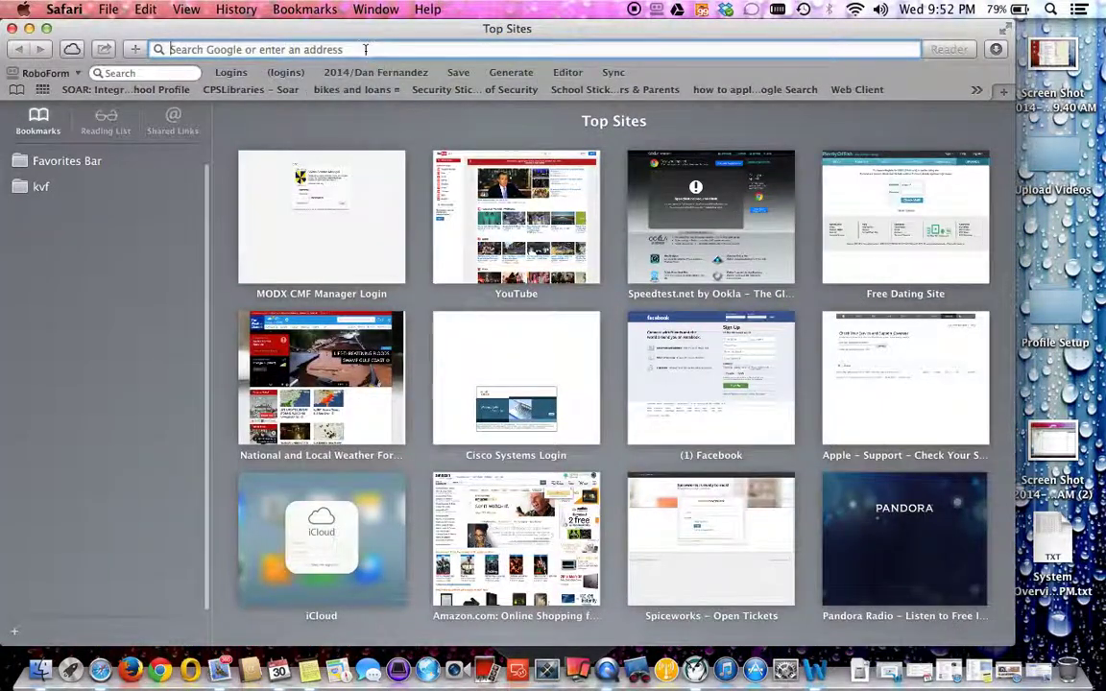
pyautogui.write('youutbe.com')
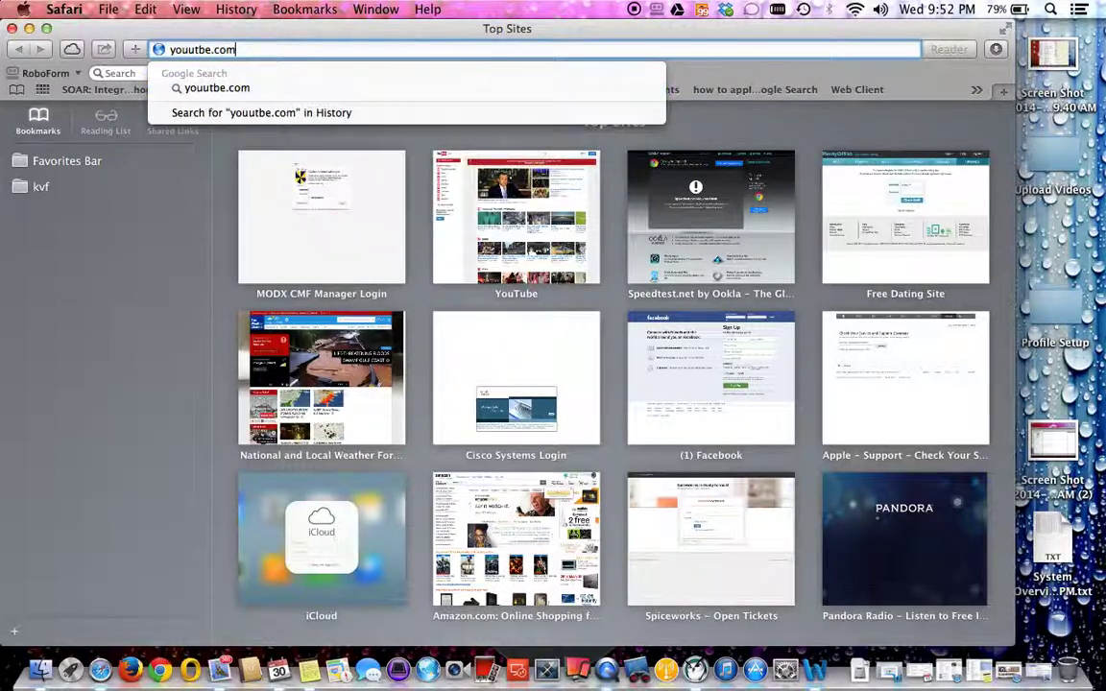
pyautogui.press('Return')
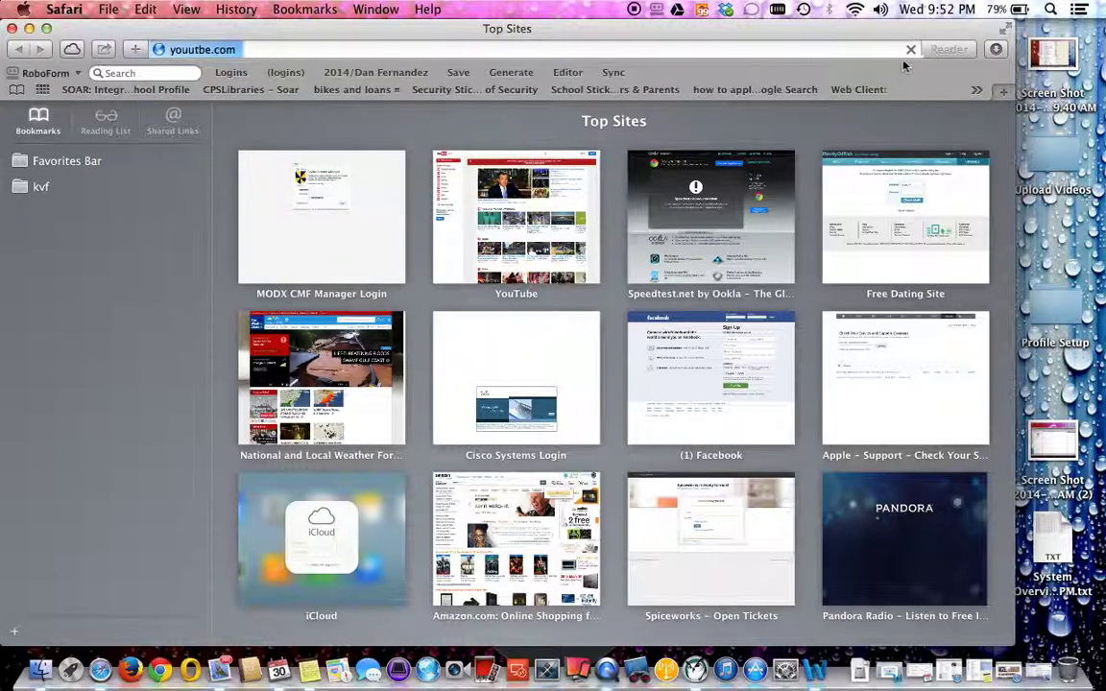
pyautogui.press('Escape')
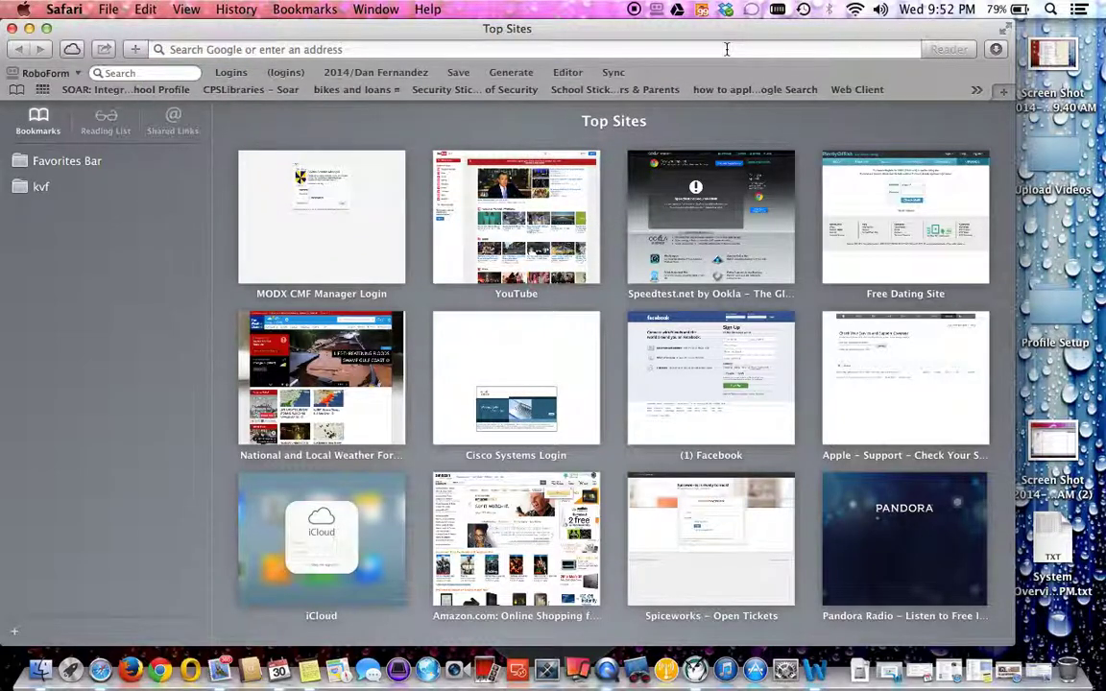
pyautogui.click(688, 46)
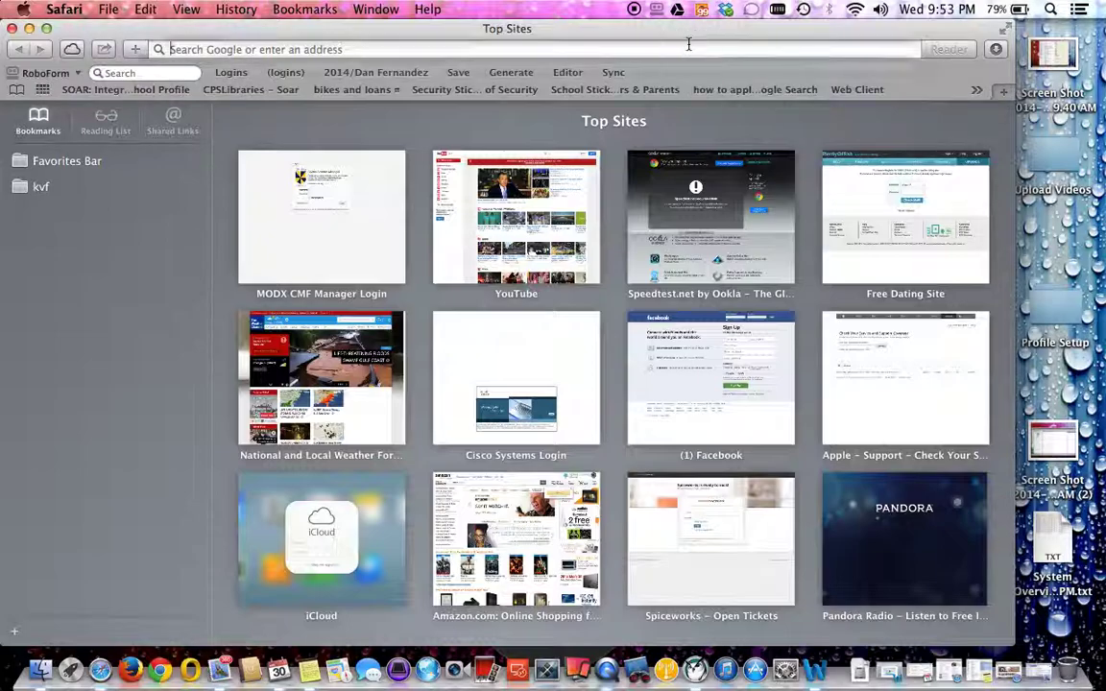
pyautogui.write('youtuo')
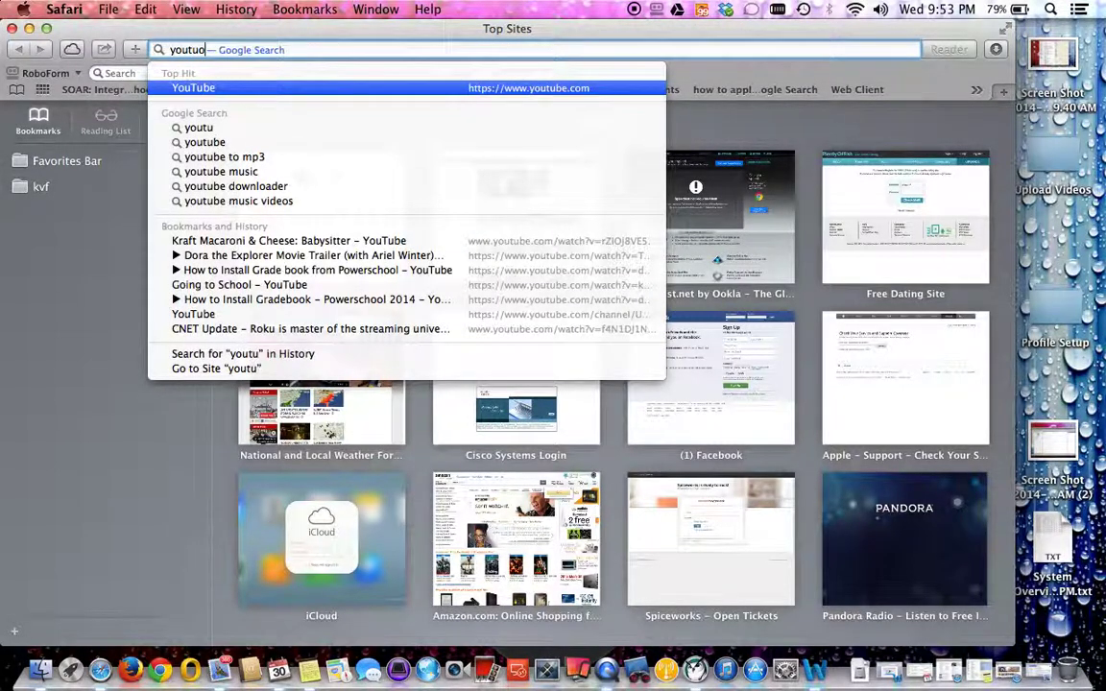
pyautogui.press('BackSpace')
pyautogui.press('BackSpace')
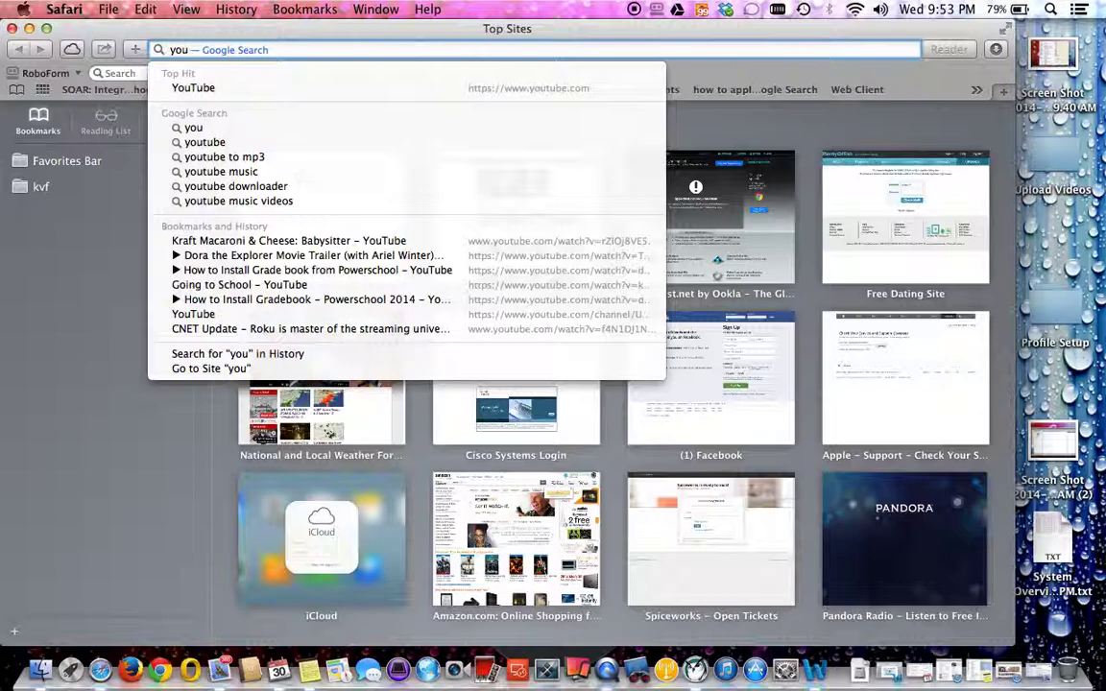
pyautogui.write('ube.com')
pyautogui.press('Return')
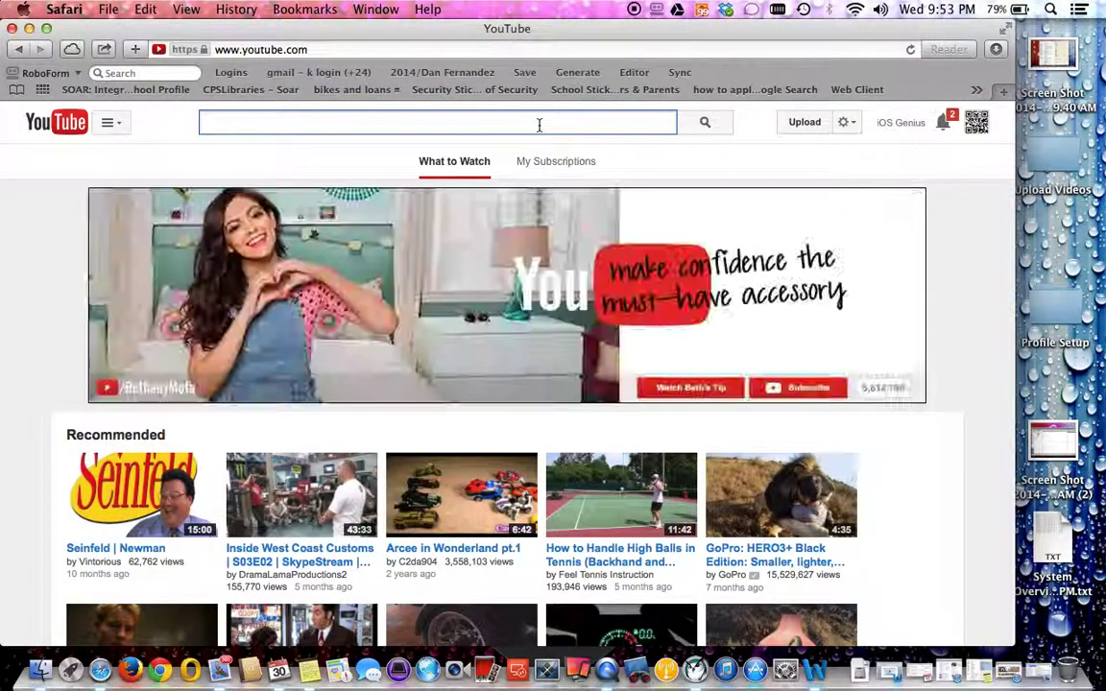
# Search YouTube for 'apple iosgenius', open the iOS Genius channel and browse its Videos tab.
pyautogui.write('apple ios')
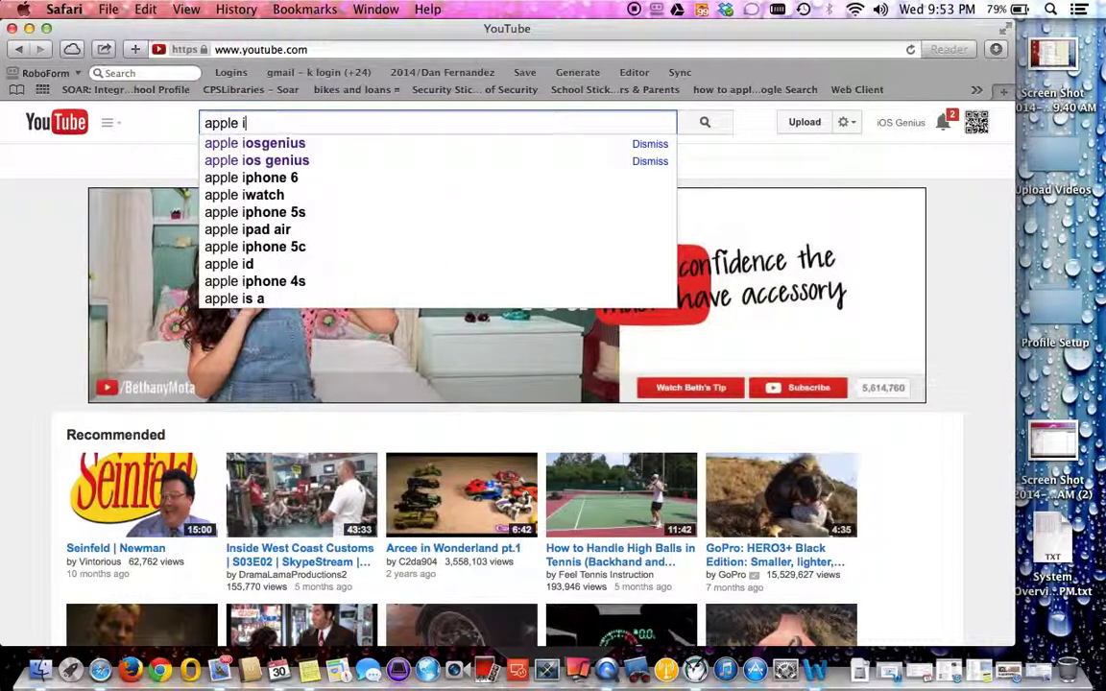
pyautogui.write('genius')
pyautogui.press('Return')
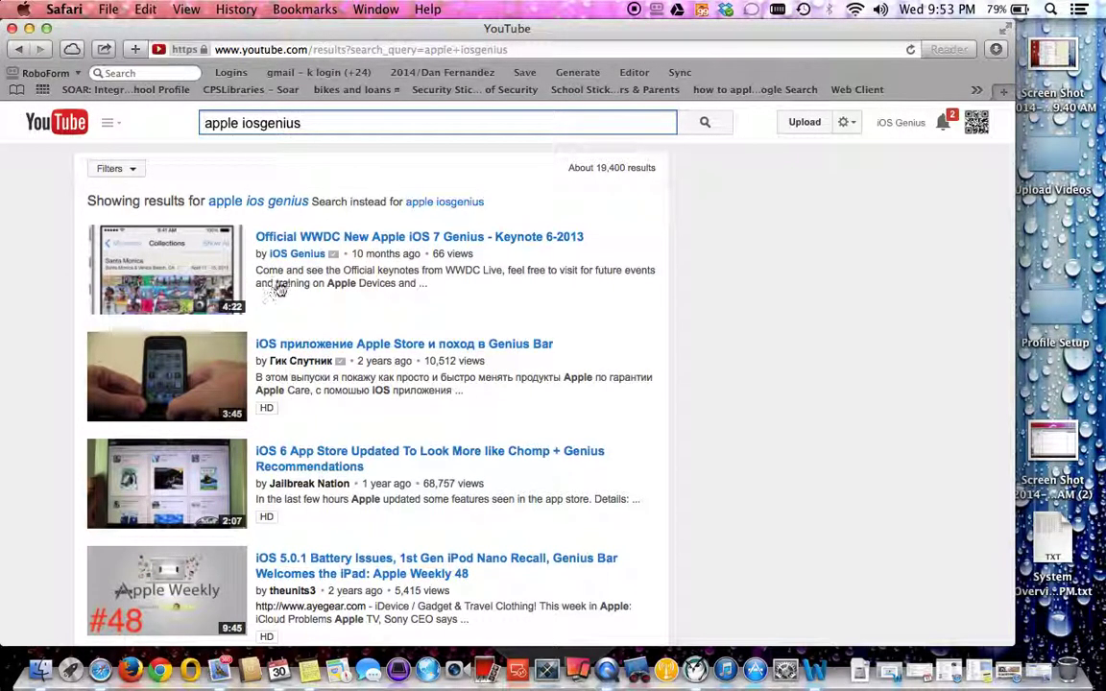
pyautogui.click(297, 254)
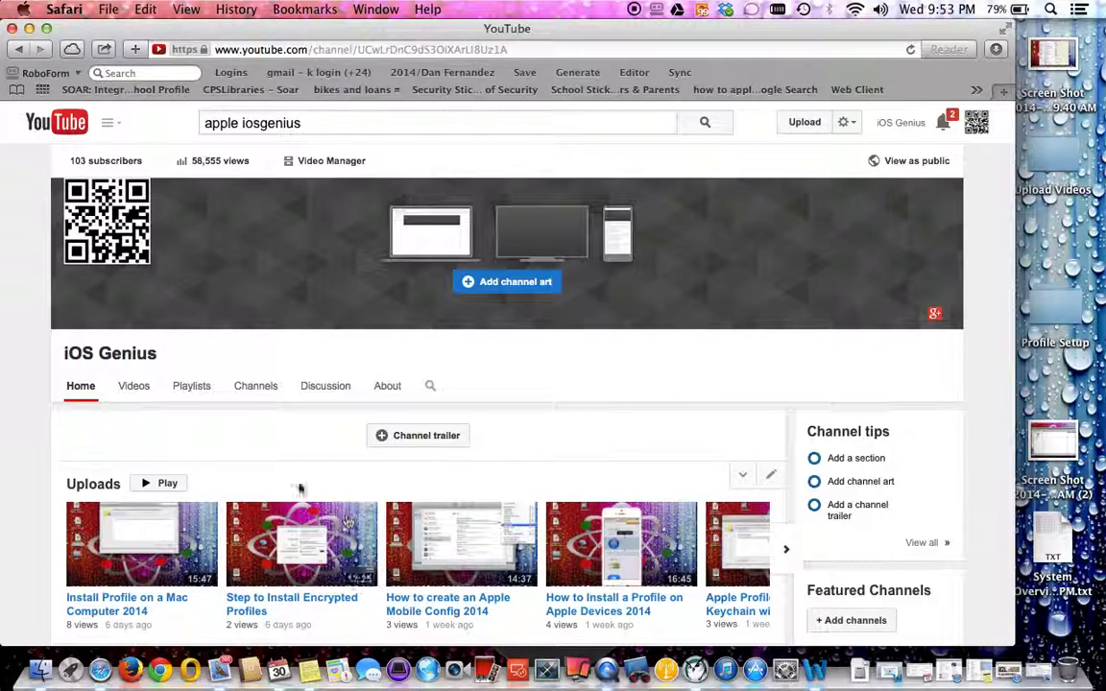
pyautogui.click(137, 388)
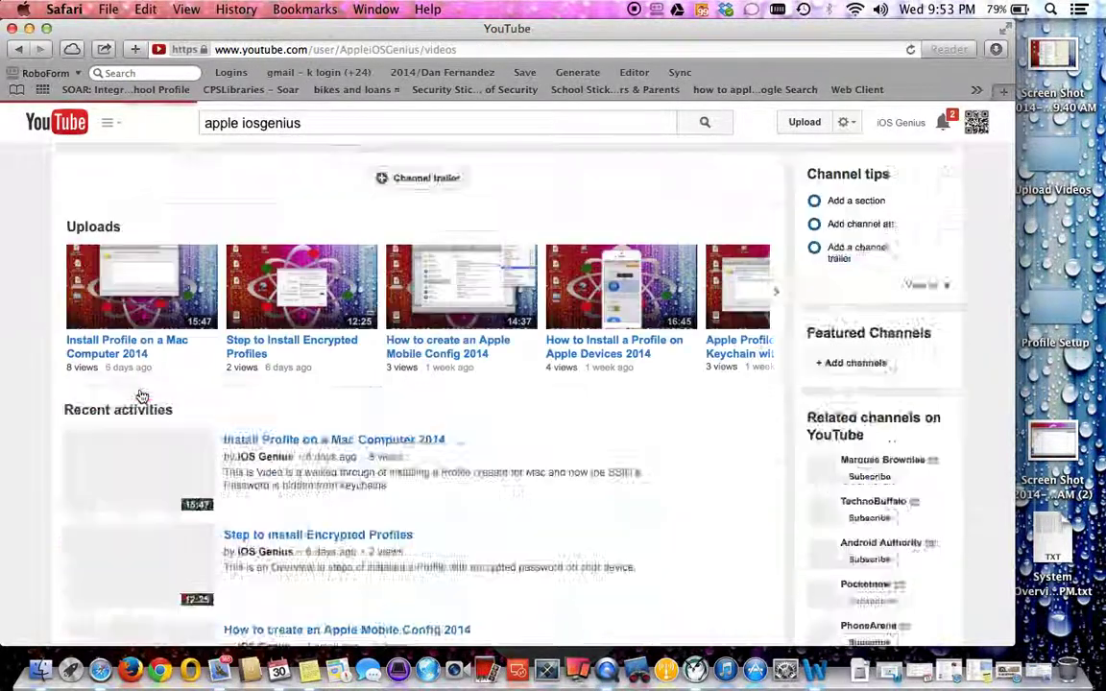
pyautogui.scroll(-5, 30, 461)
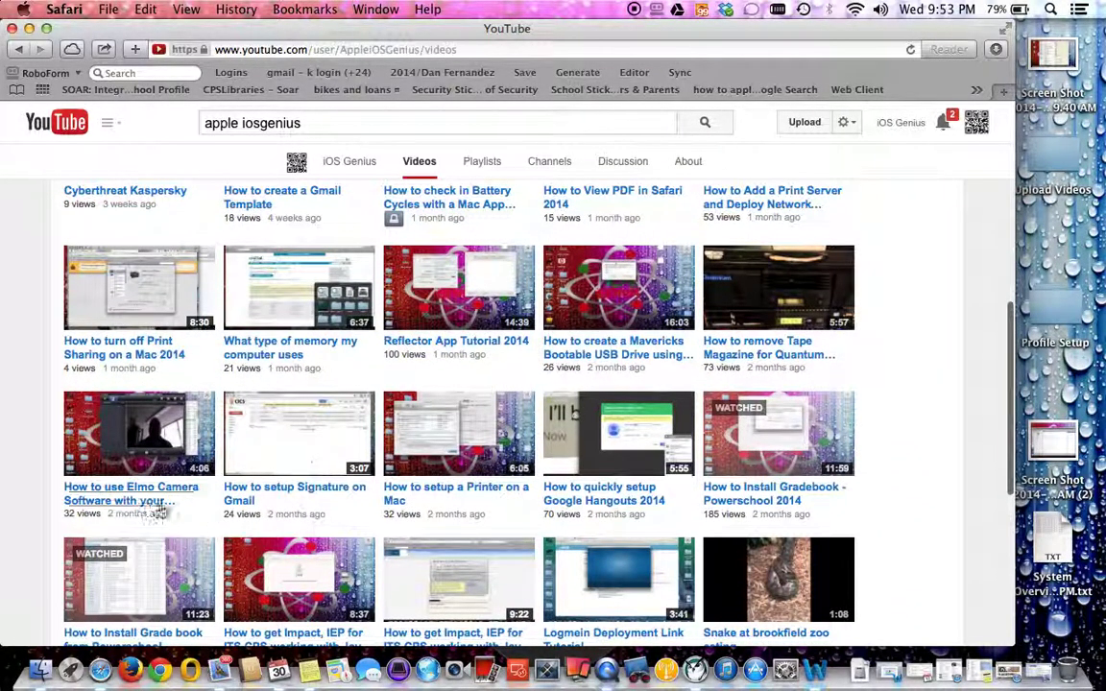
pyautogui.scroll(-1, 668, 521)
pyautogui.scroll(-5, 668, 522)
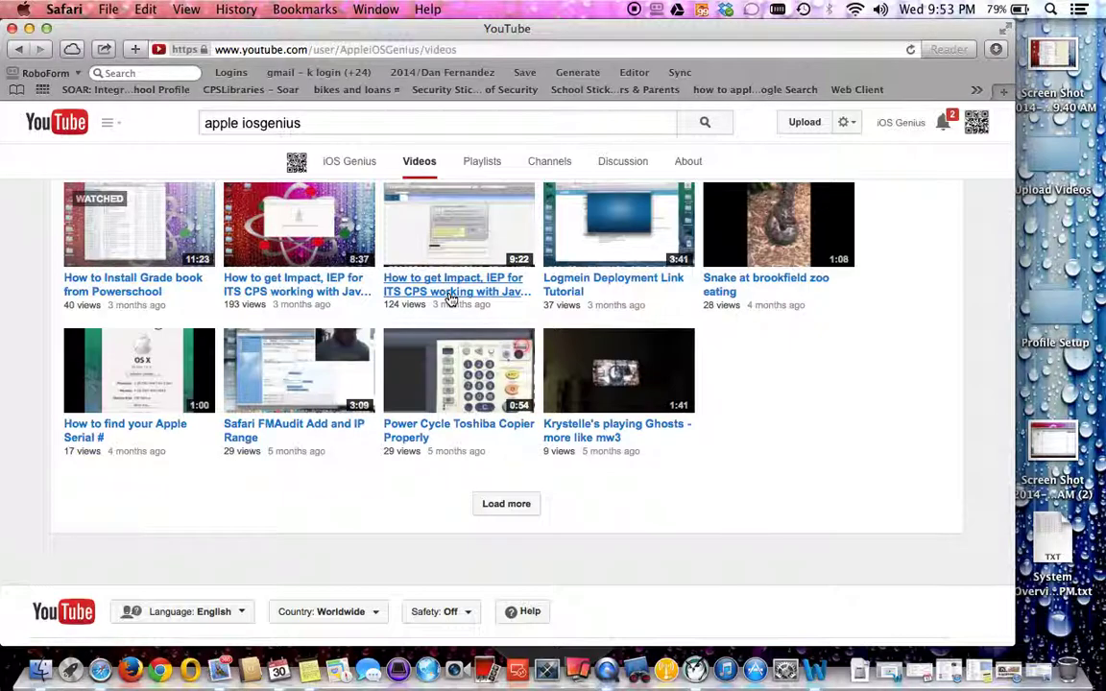
pyautogui.scroll(15, 451, 293)
# Clear the YouTube search box and close the Safari window.
pyautogui.click(345, 119)
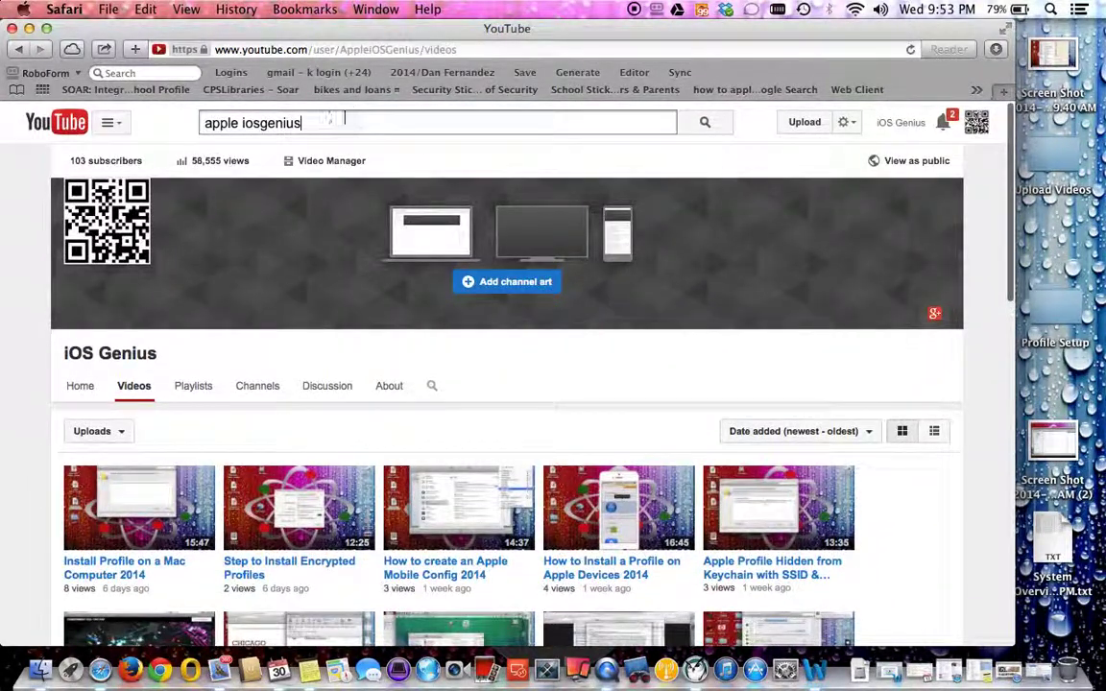
pyautogui.press('super+a')
pyautogui.press('BackSpace')
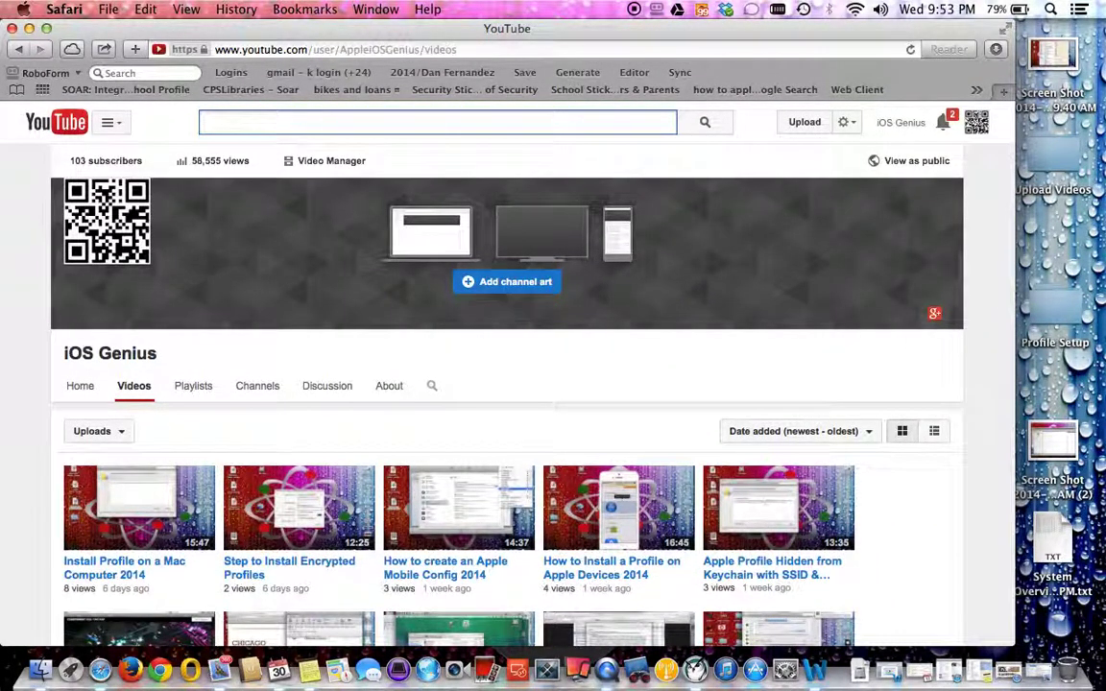
pyautogui.click(12, 28)
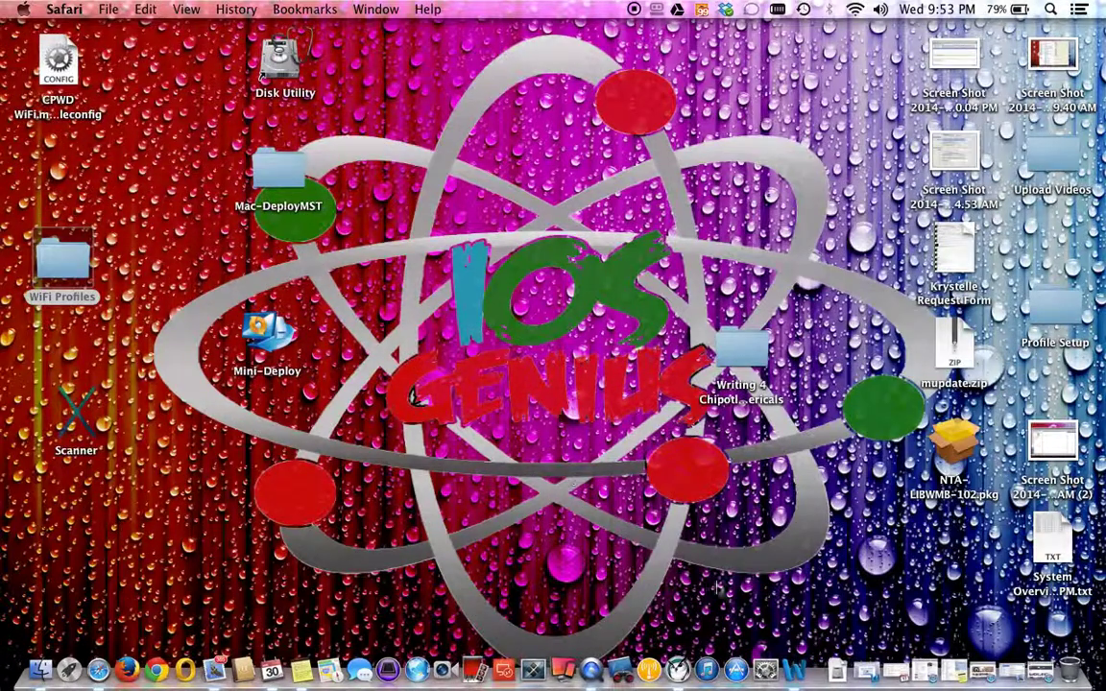
# Open System Preferences and launch the Java Control Panel from its Java icon.
pyautogui.click(765, 666)
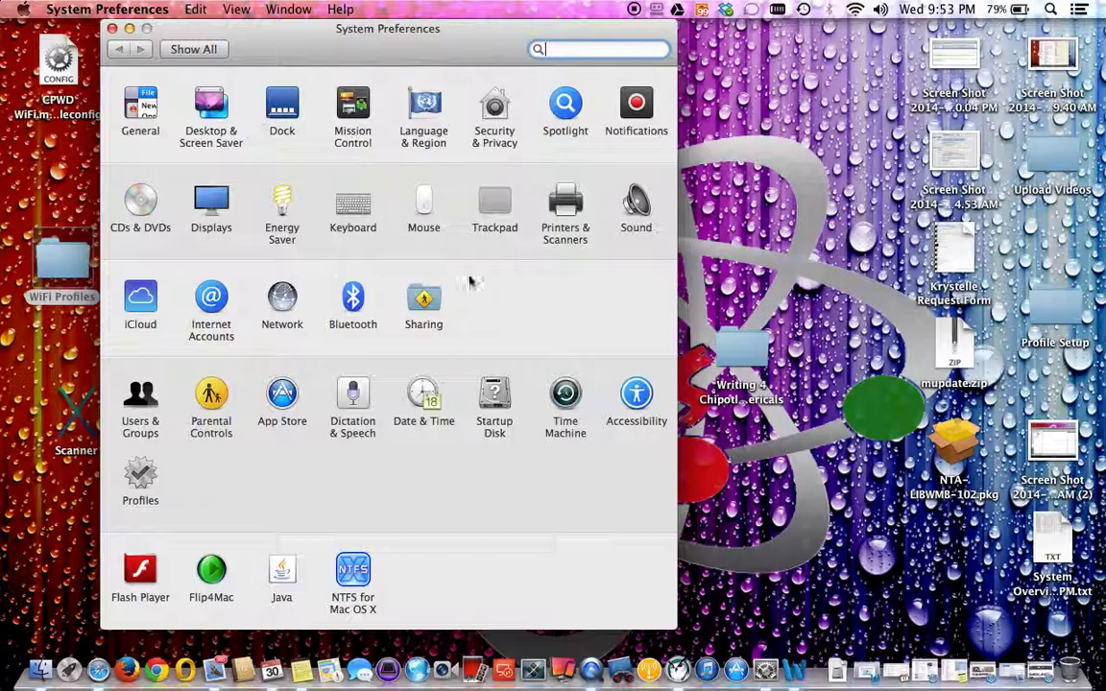
pyautogui.click(282, 572)
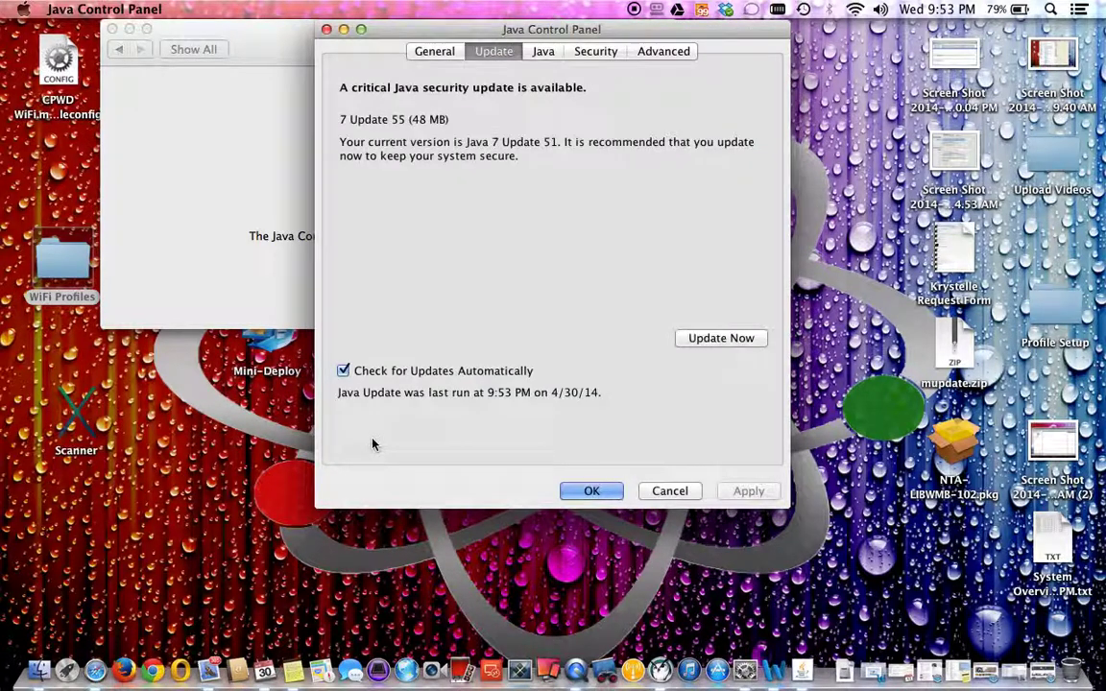
pyautogui.moveTo(518, 30); pyautogui.dragTo(415, 118)
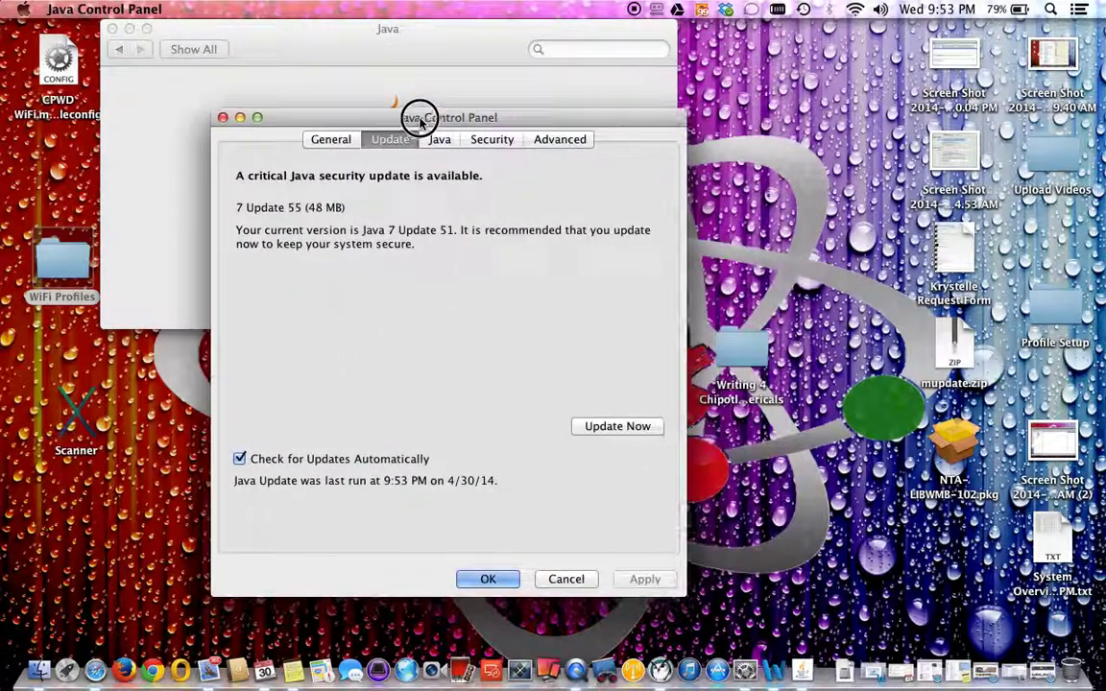
pyautogui.moveTo(363, 230); pyautogui.dragTo(456, 231)
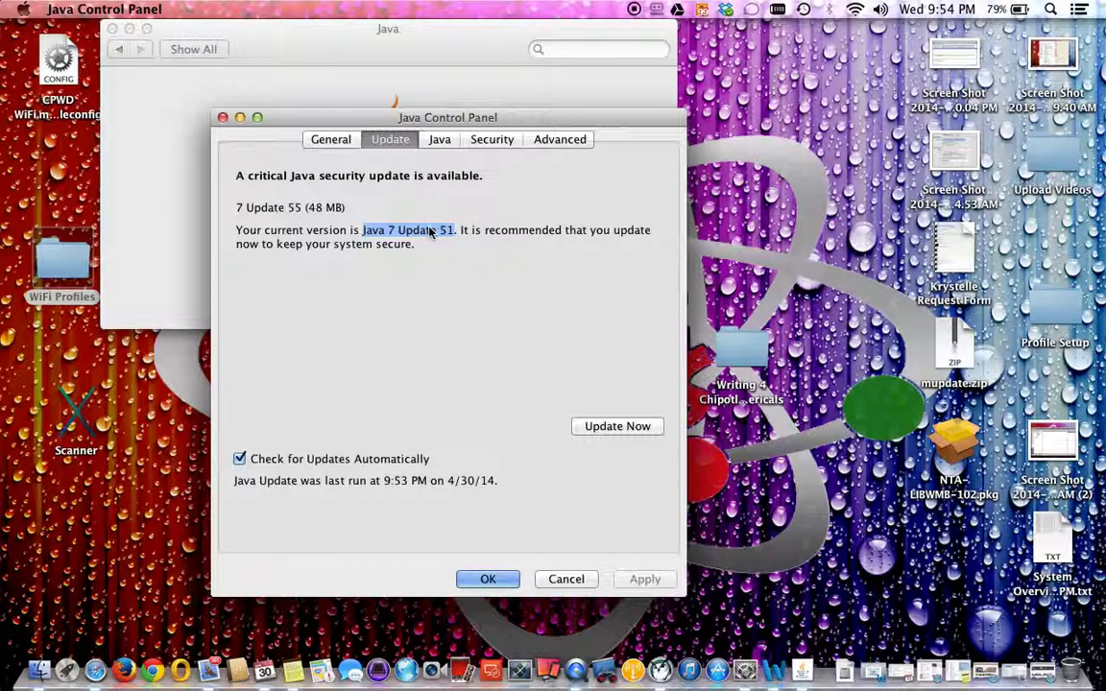
pyautogui.click(456, 230)
pyautogui.moveTo(456, 233); pyautogui.dragTo(363, 230)
pyautogui.click(303, 211)
pyautogui.click(239, 210)
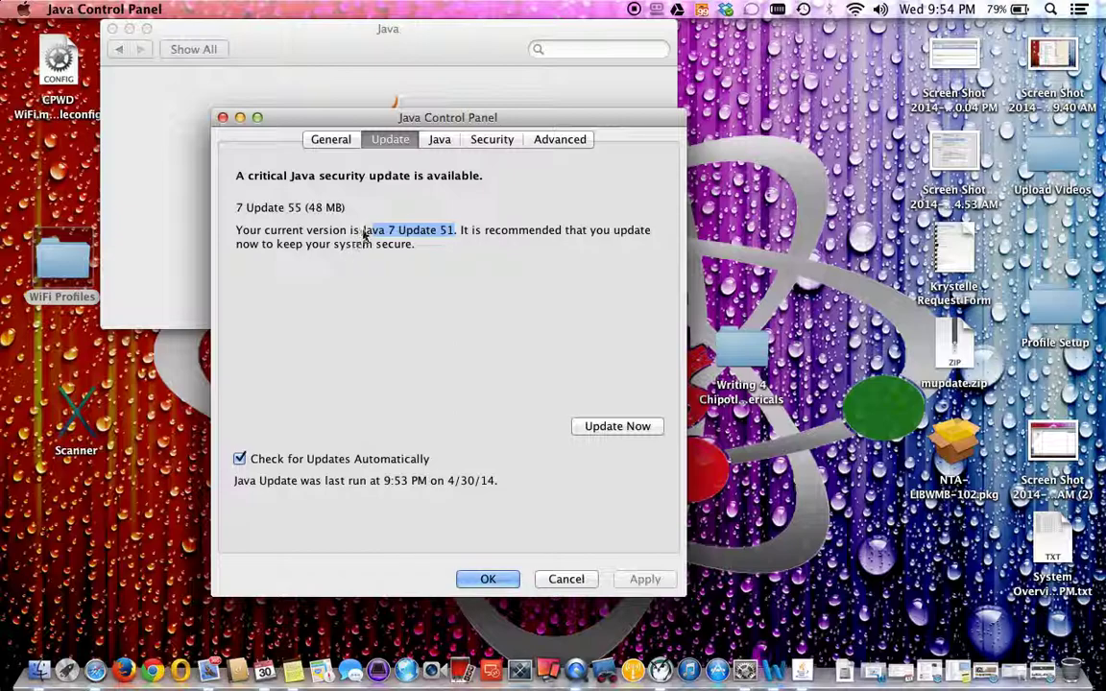
pyautogui.click(318, 211)
pyautogui.click(240, 210)
pyautogui.click(299, 210)
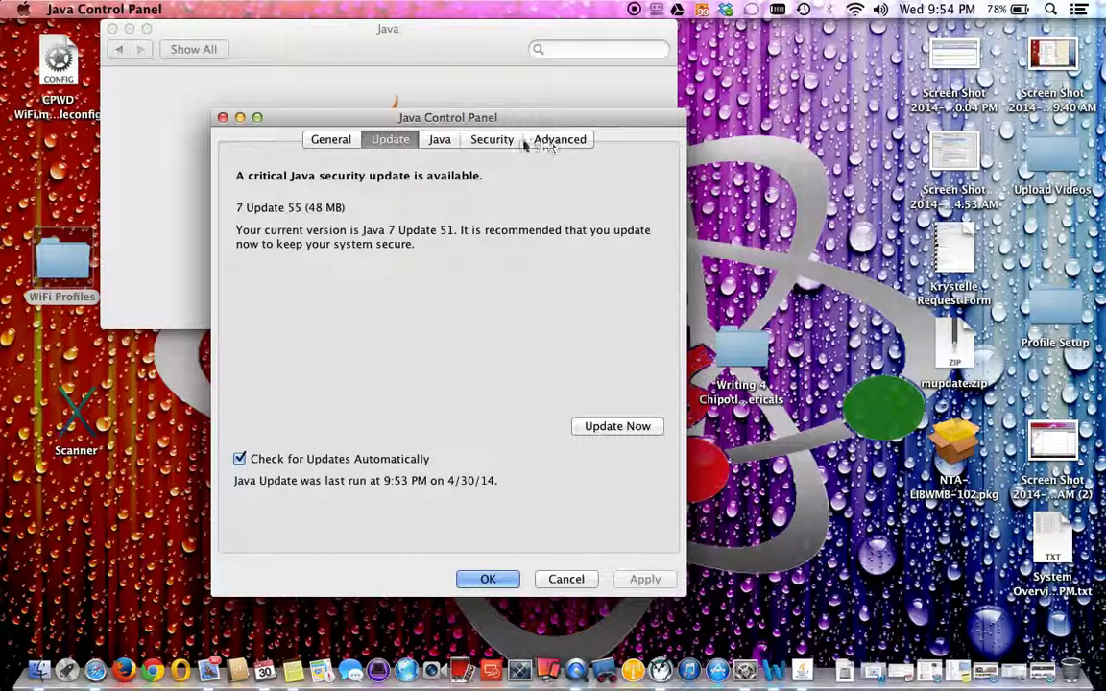
pyautogui.moveTo(475, 117); pyautogui.dragTo(509, 110)
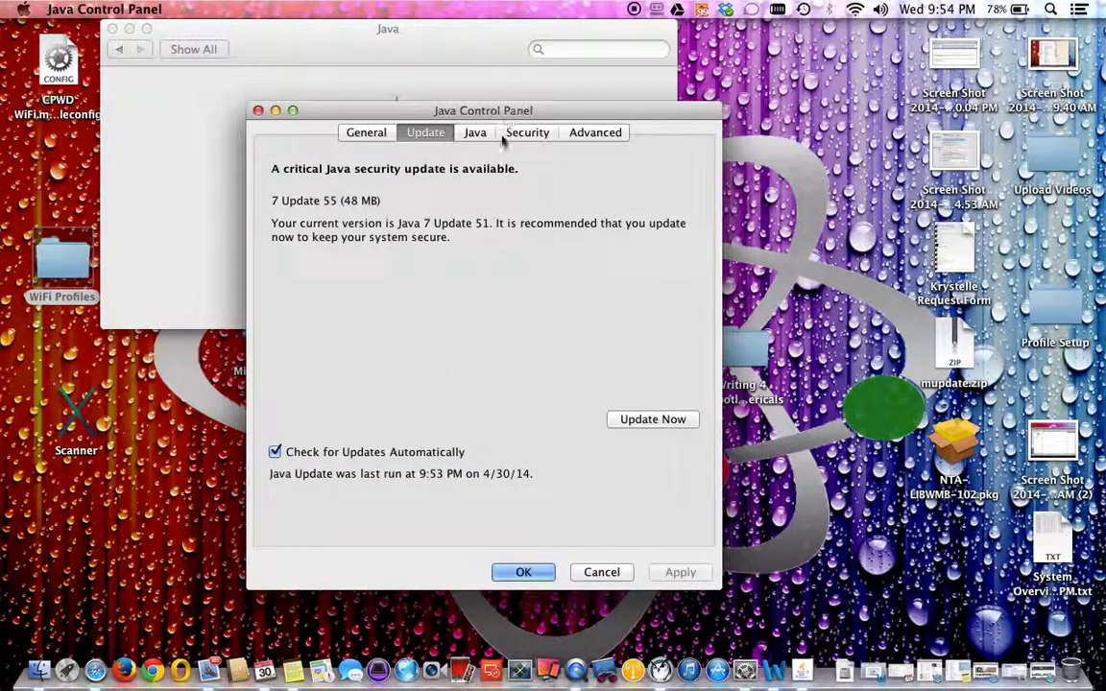
# On the Security tab, set the security level to Medium and open the exception site list.
pyautogui.click(529, 133)
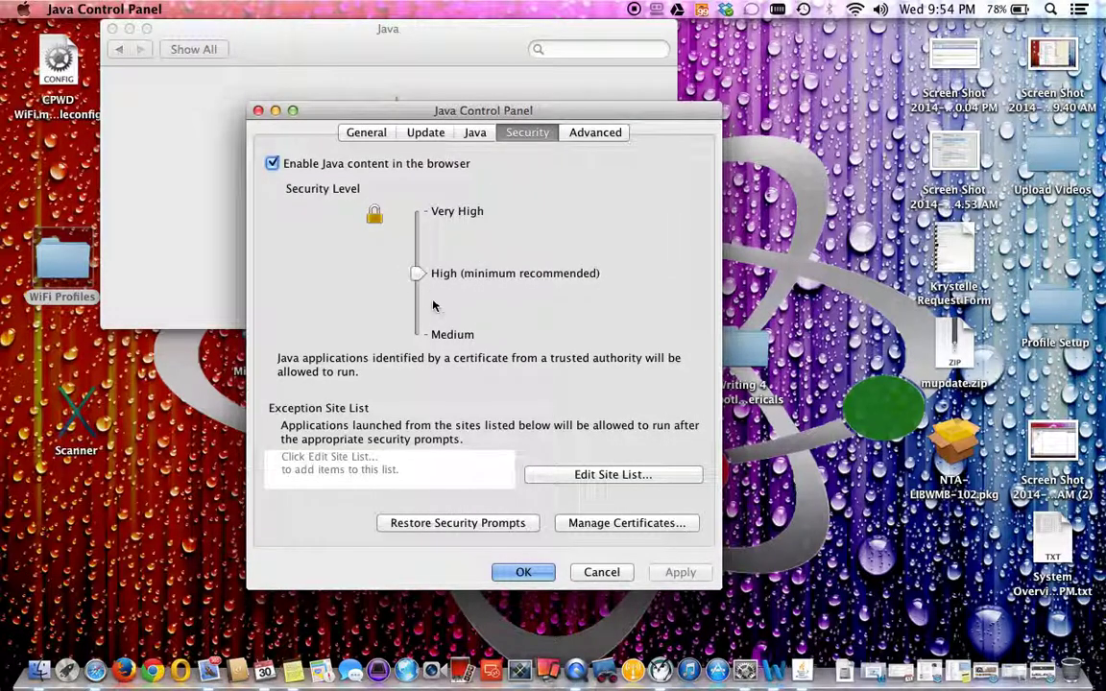
pyautogui.click(441, 275)
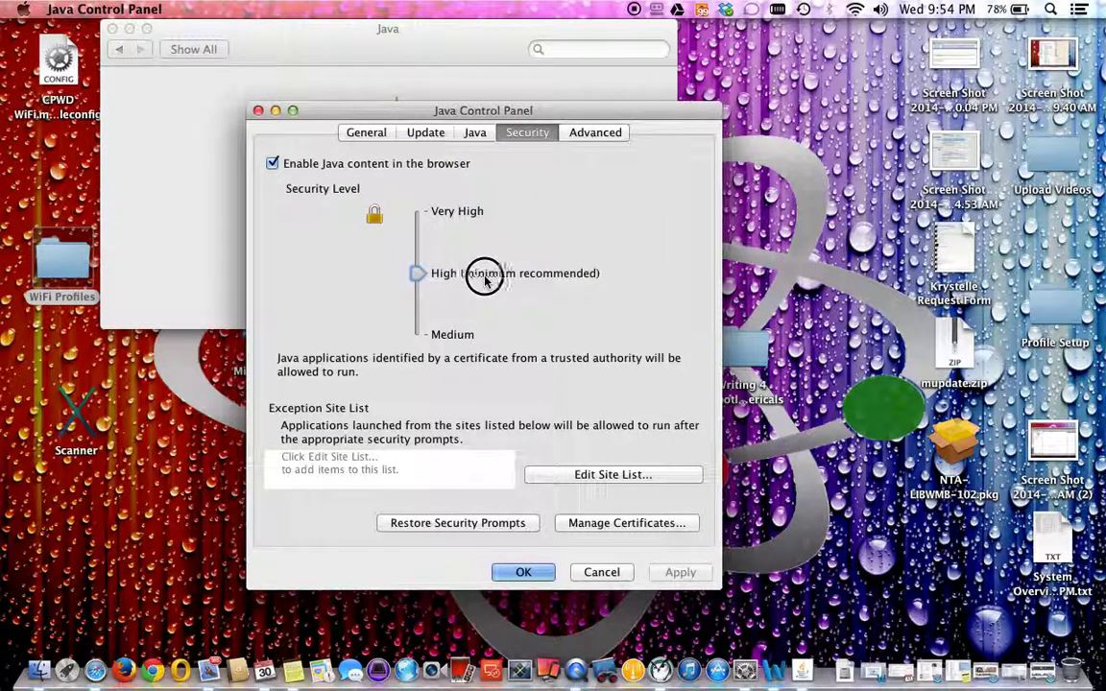
pyautogui.moveTo(418, 273); pyautogui.dragTo(420, 338)
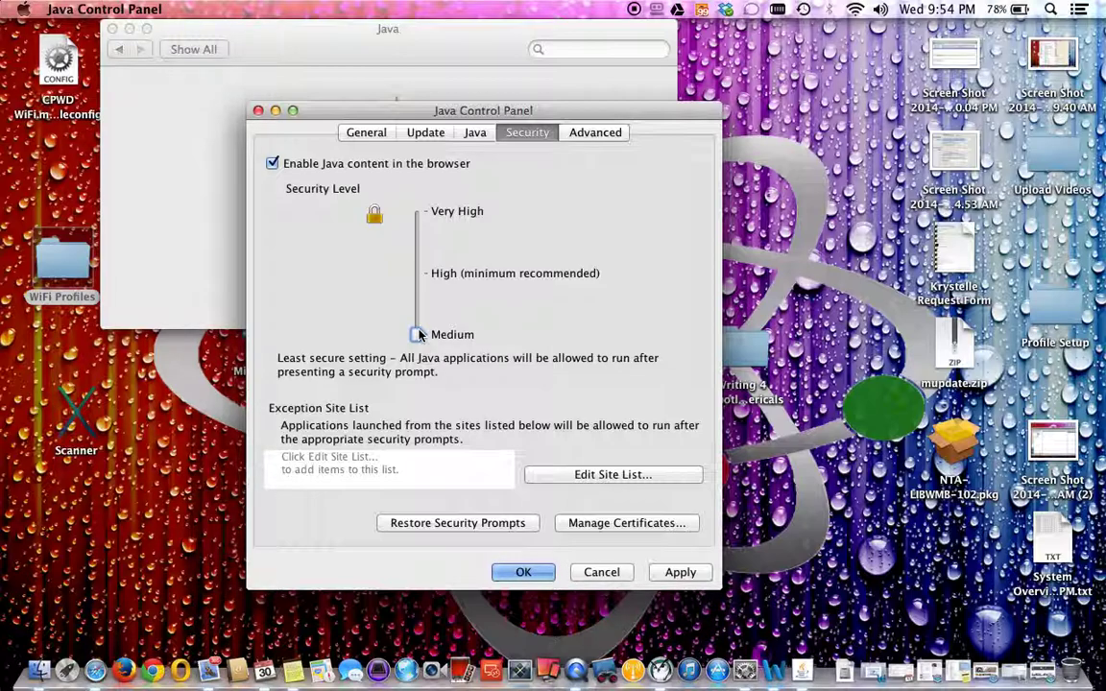
pyautogui.moveTo(418, 331); pyautogui.dragTo(424, 294)
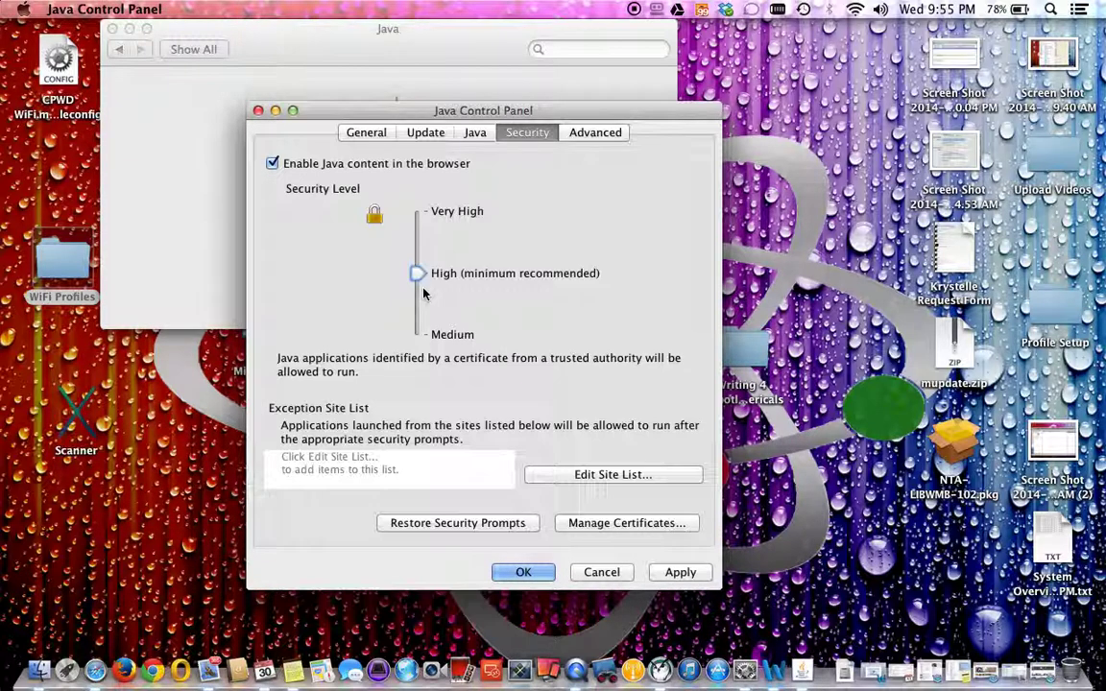
pyautogui.moveTo(419, 277); pyautogui.dragTo(419, 340)
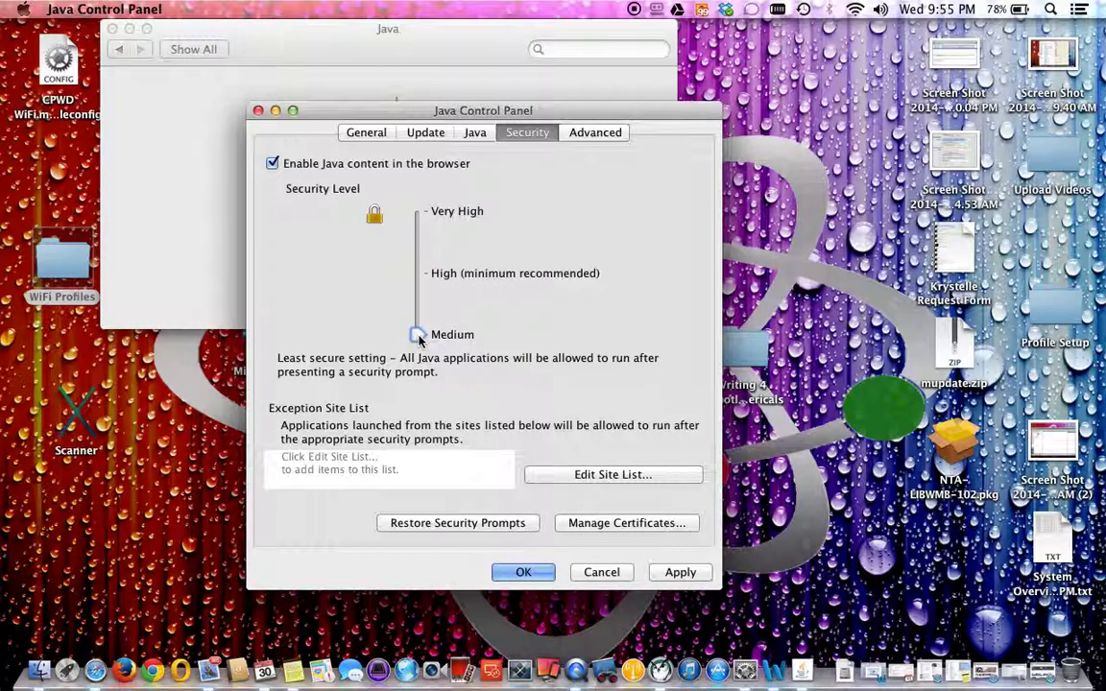
pyautogui.click(592, 471)
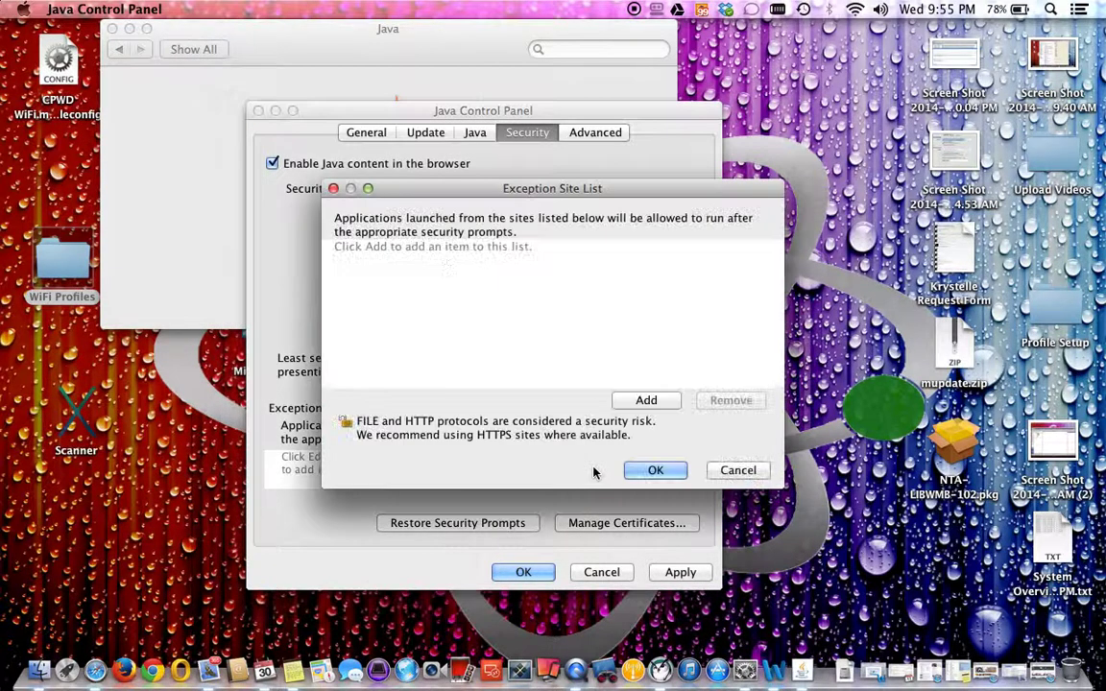
pyautogui.click(647, 400)
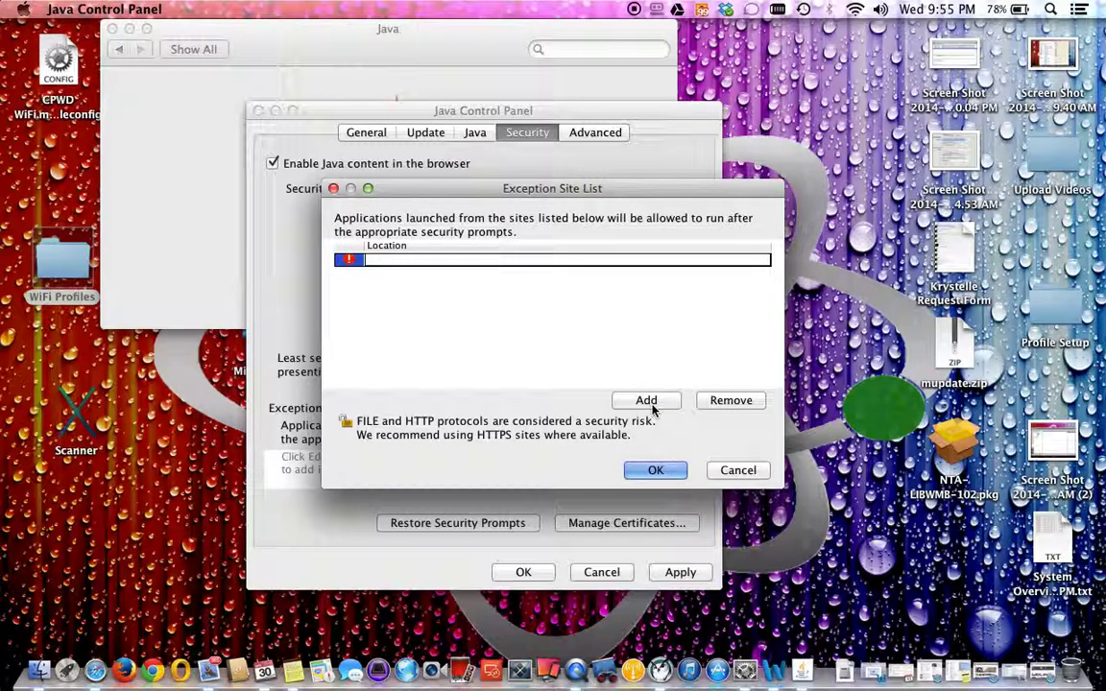
pyautogui.write('https:')
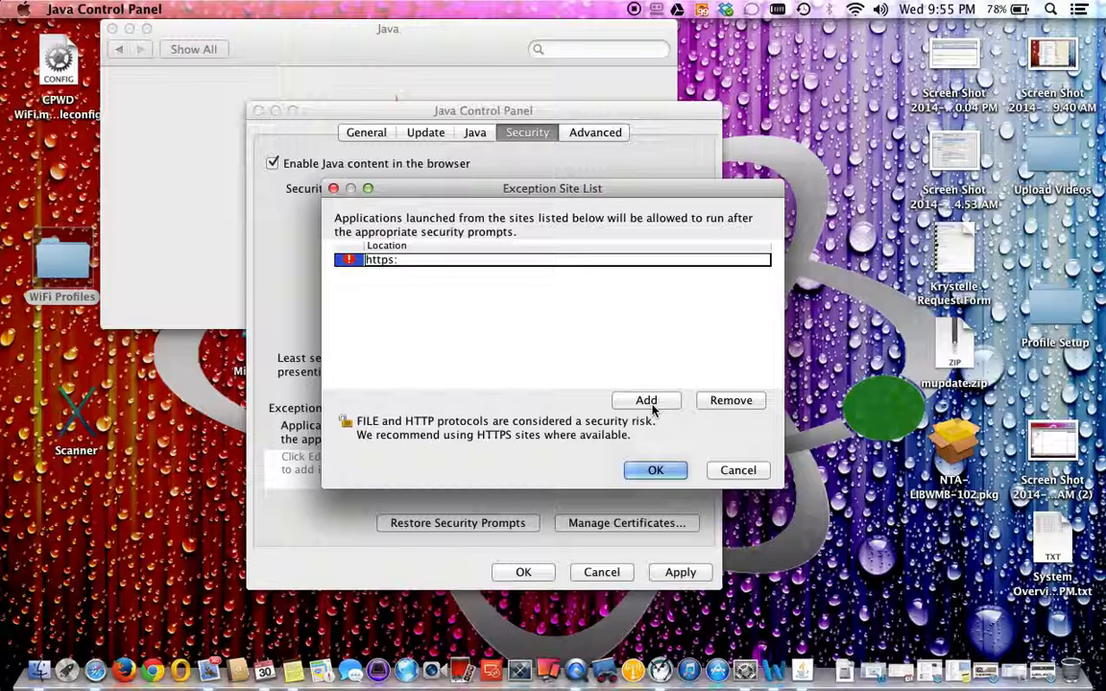
pyautogui.write('//ps.chicagointl.org')
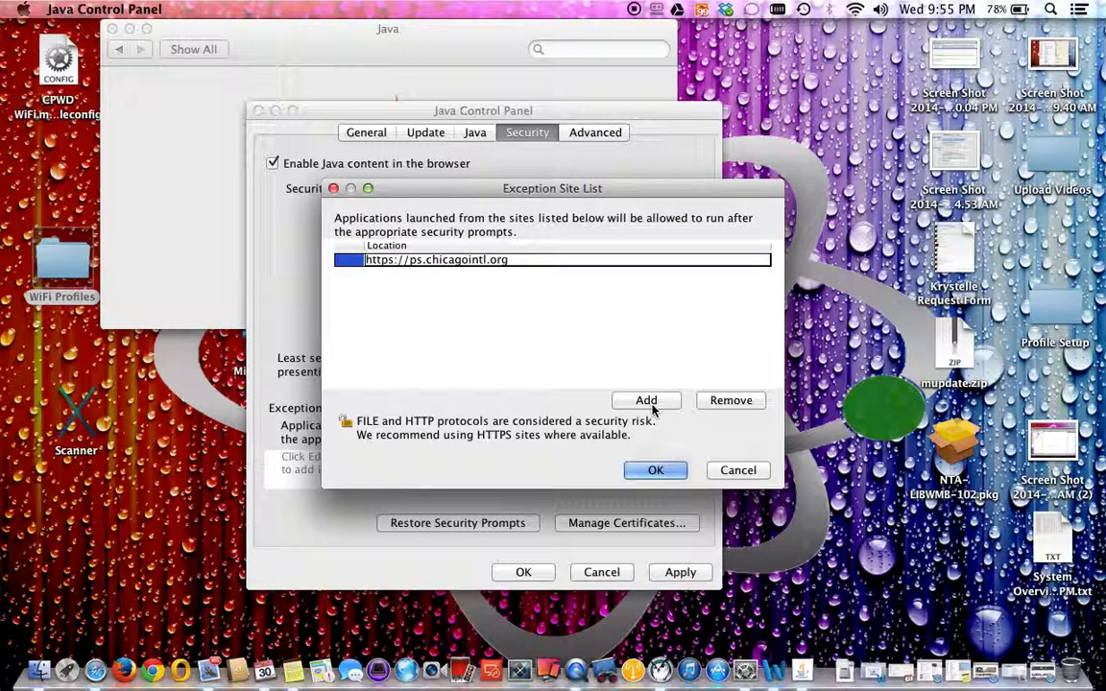
pyautogui.click(646, 401)
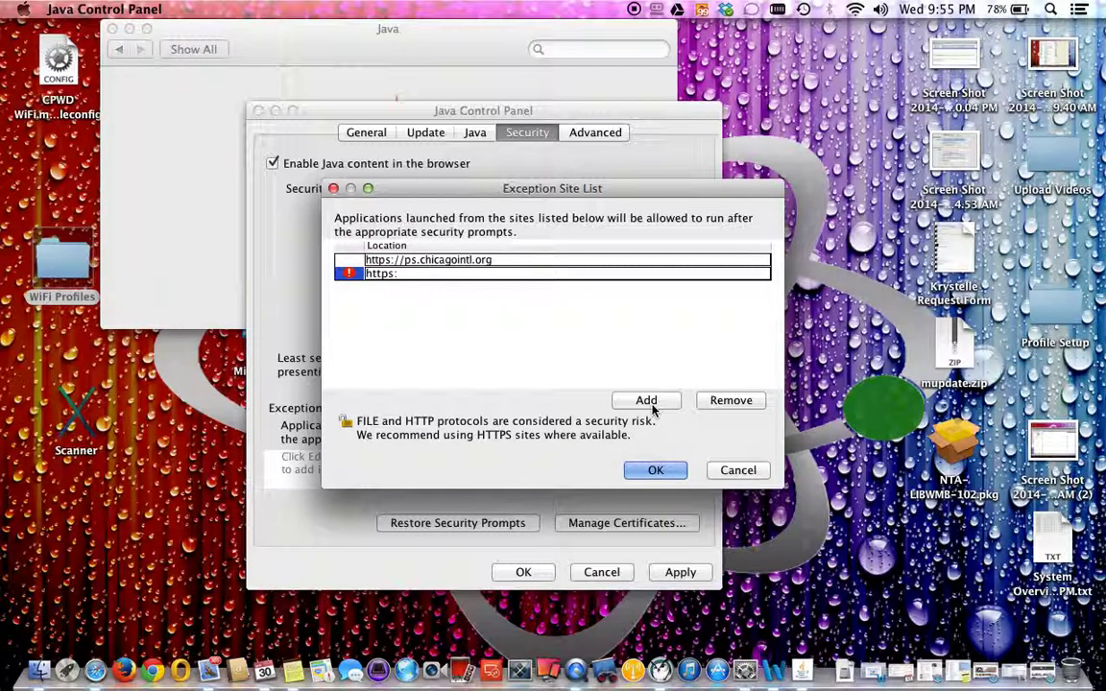
pyautogui.write('connect.portal.cp')
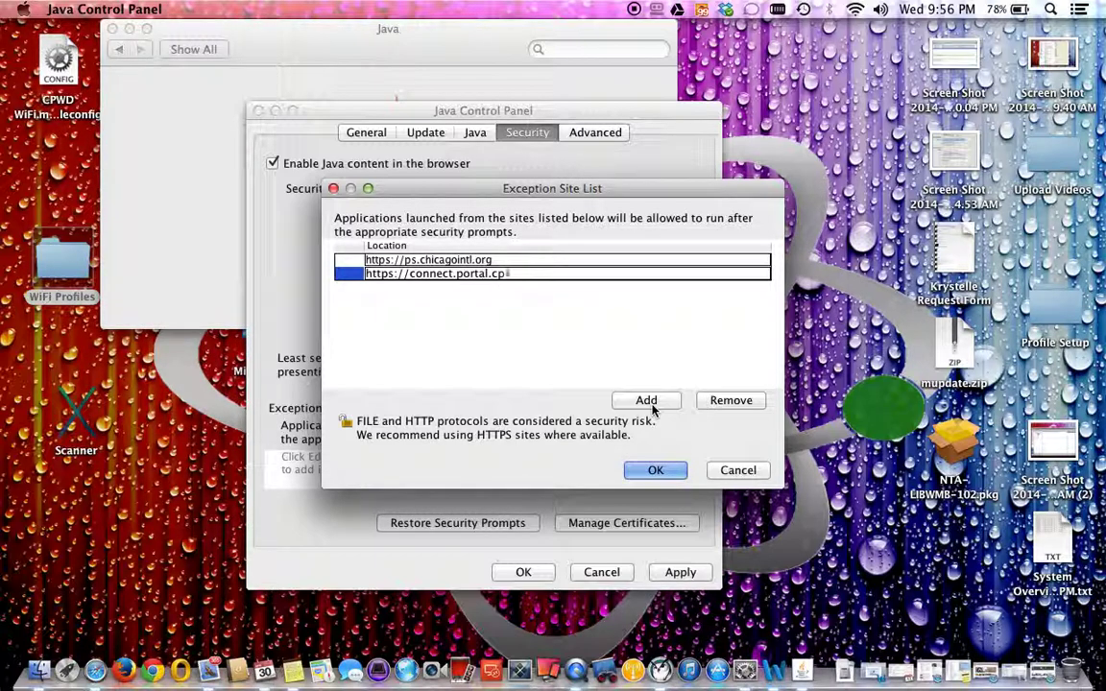
pyautogui.write('s.edu')
pyautogui.press('Return')
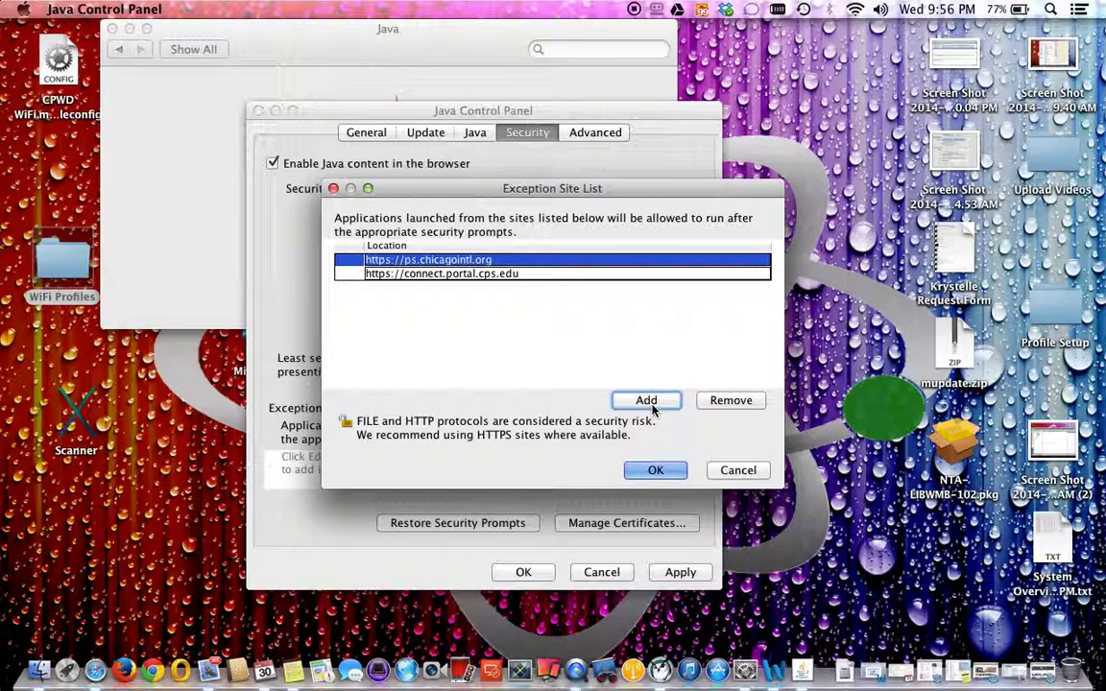
# Confirm and apply the exception sites, close the Java preferences, and launch Firefox.
pyautogui.click(656, 470)
pyautogui.click(682, 572)
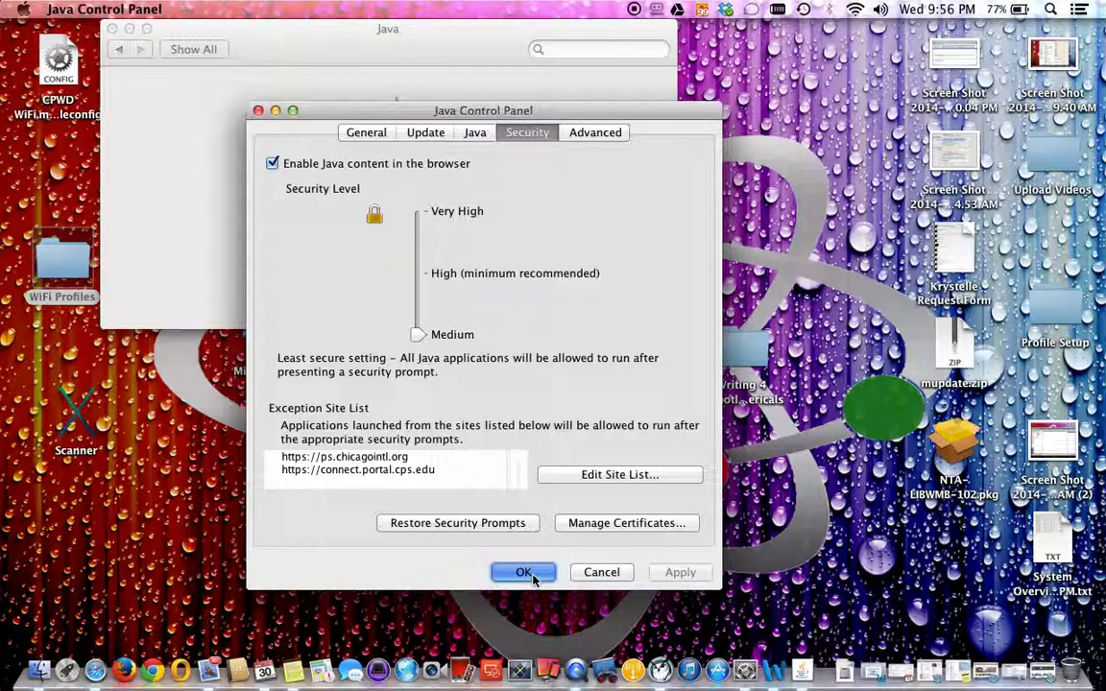
pyautogui.click(537, 573)
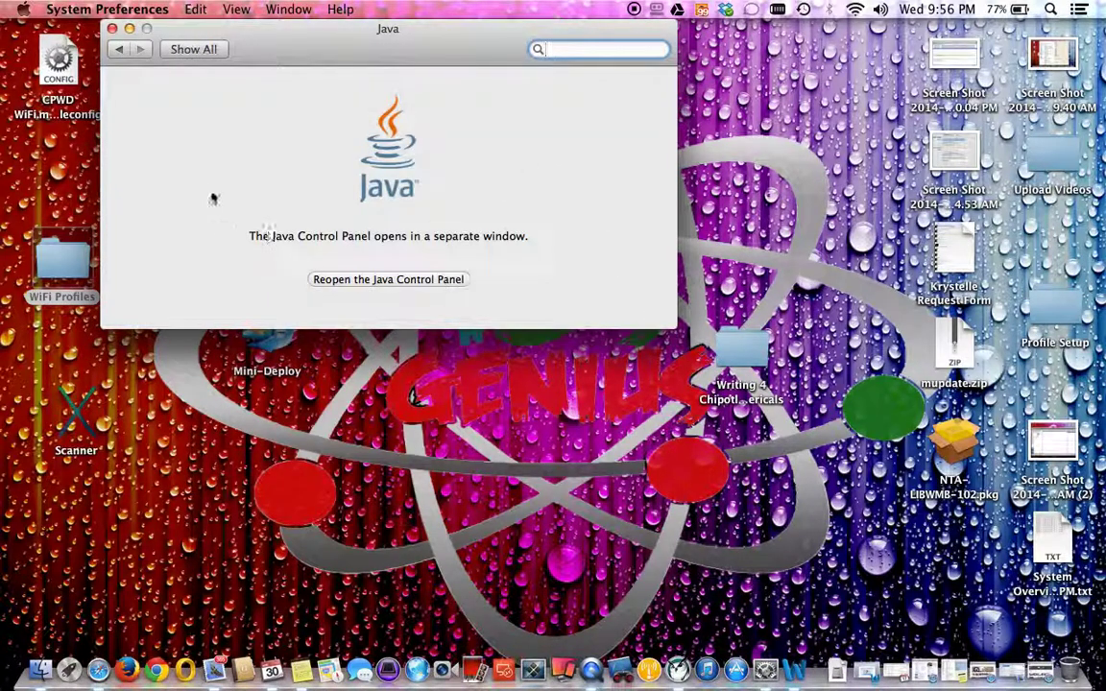
pyautogui.click(111, 29)
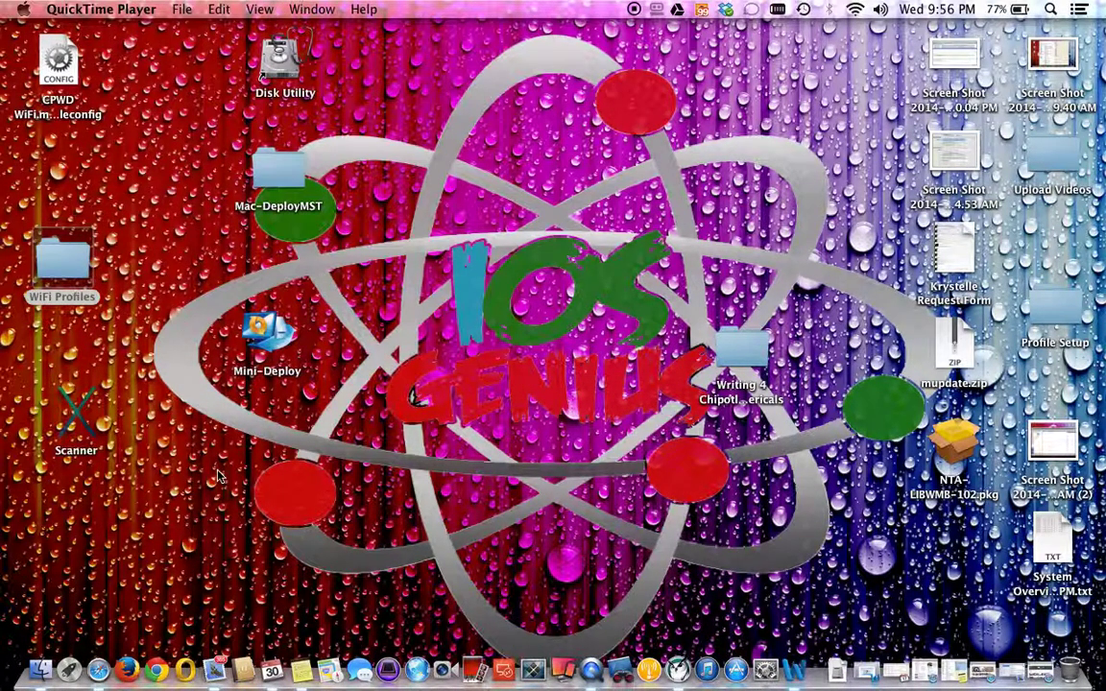
pyautogui.click(123, 674)
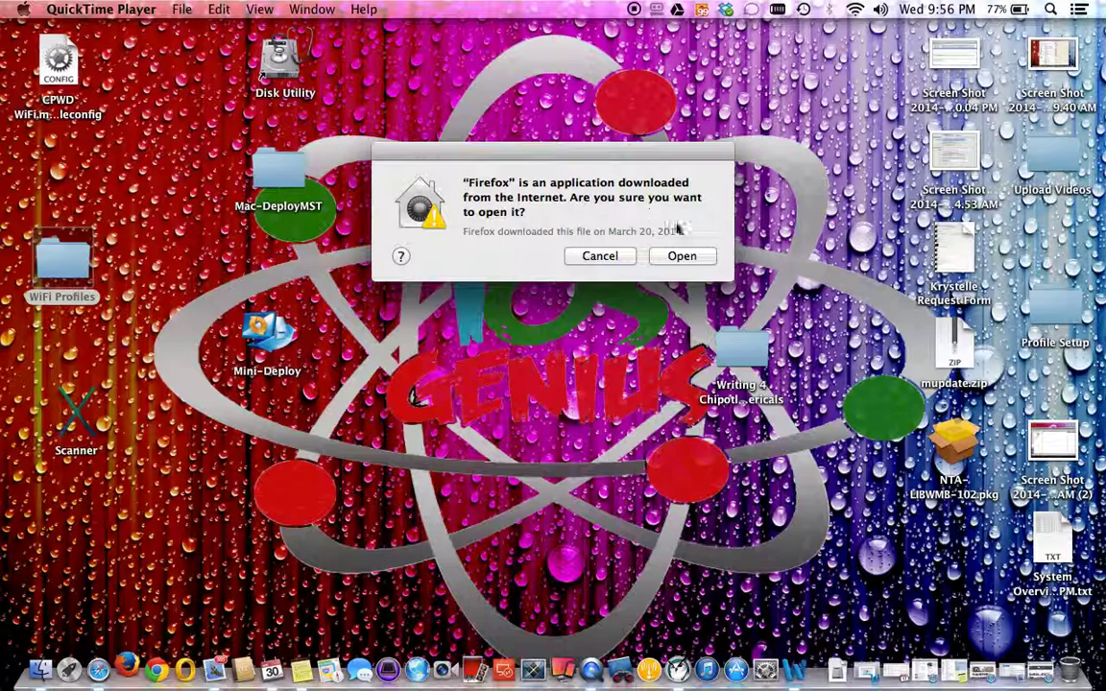
# Open the PowerTeacher teacher sign-in page at ps.chicagointl.org in Firefox.
pyautogui.click(693, 257)
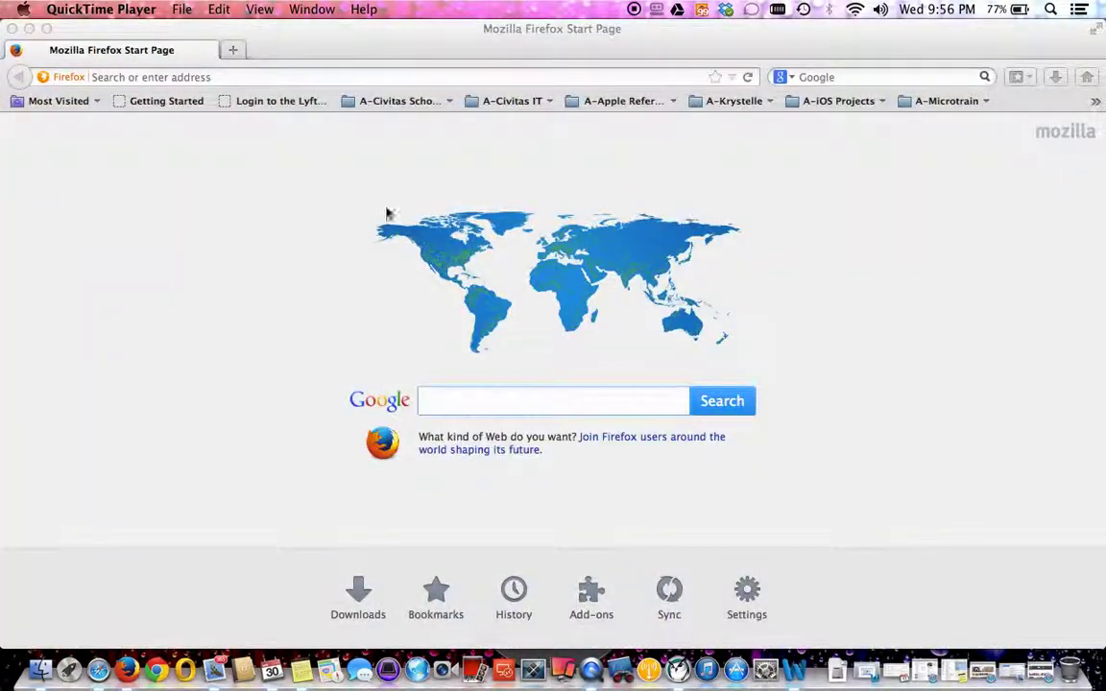
pyautogui.click(235, 76)
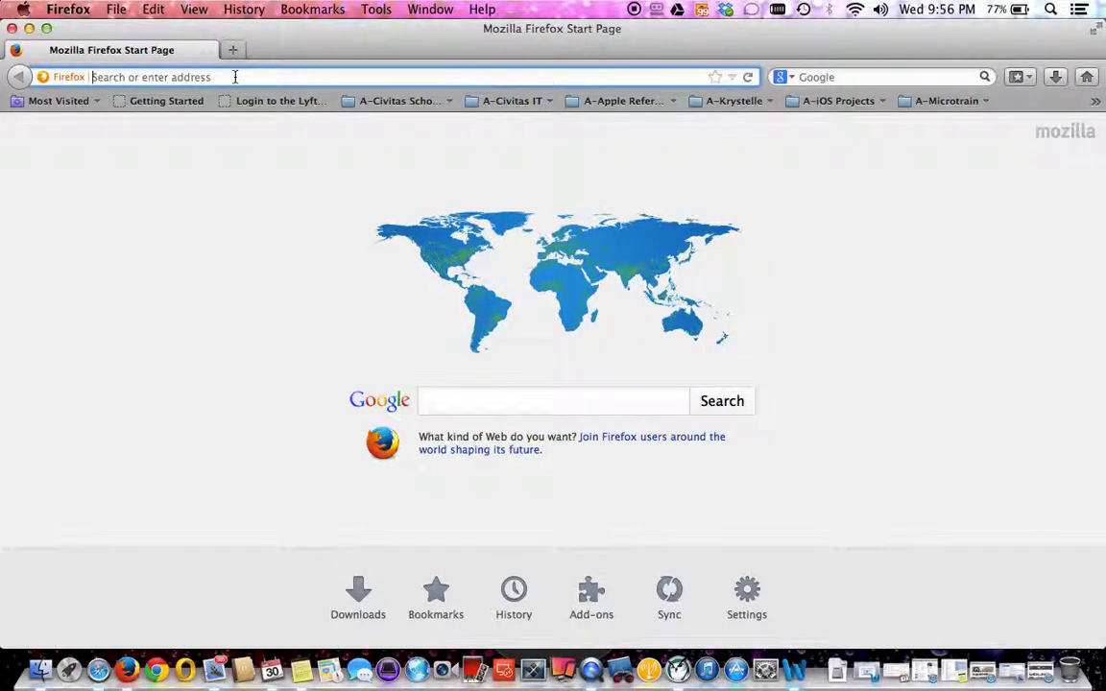
pyautogui.write('ps.')
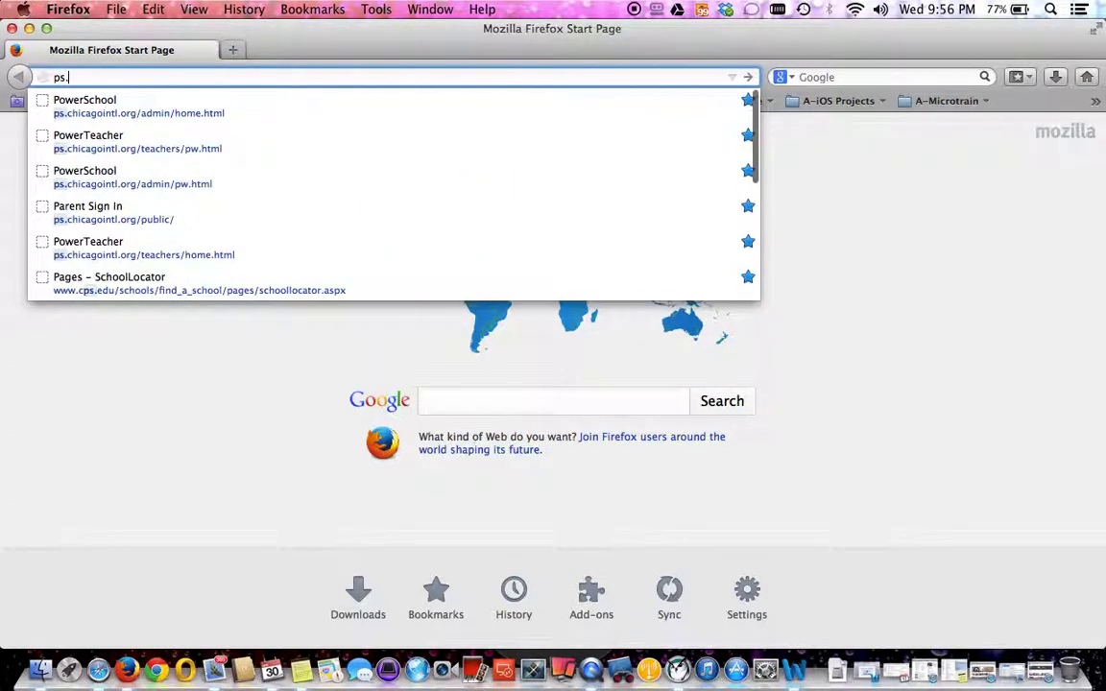
pyautogui.write('chicago')
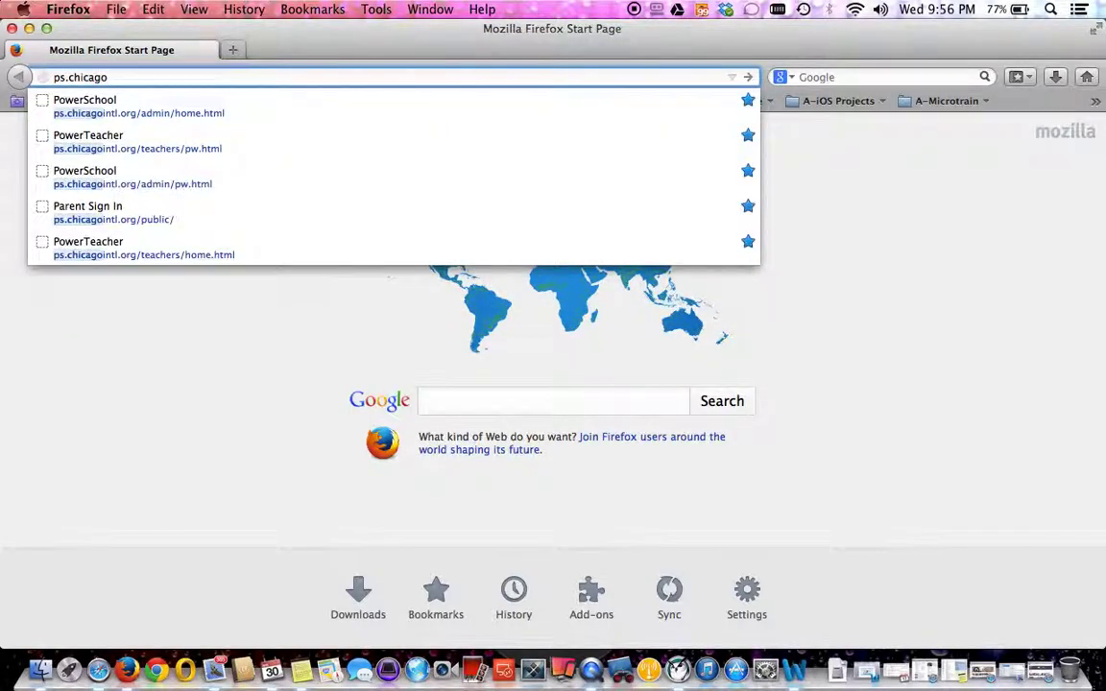
pyautogui.write('.')
pyautogui.write('intl.org')
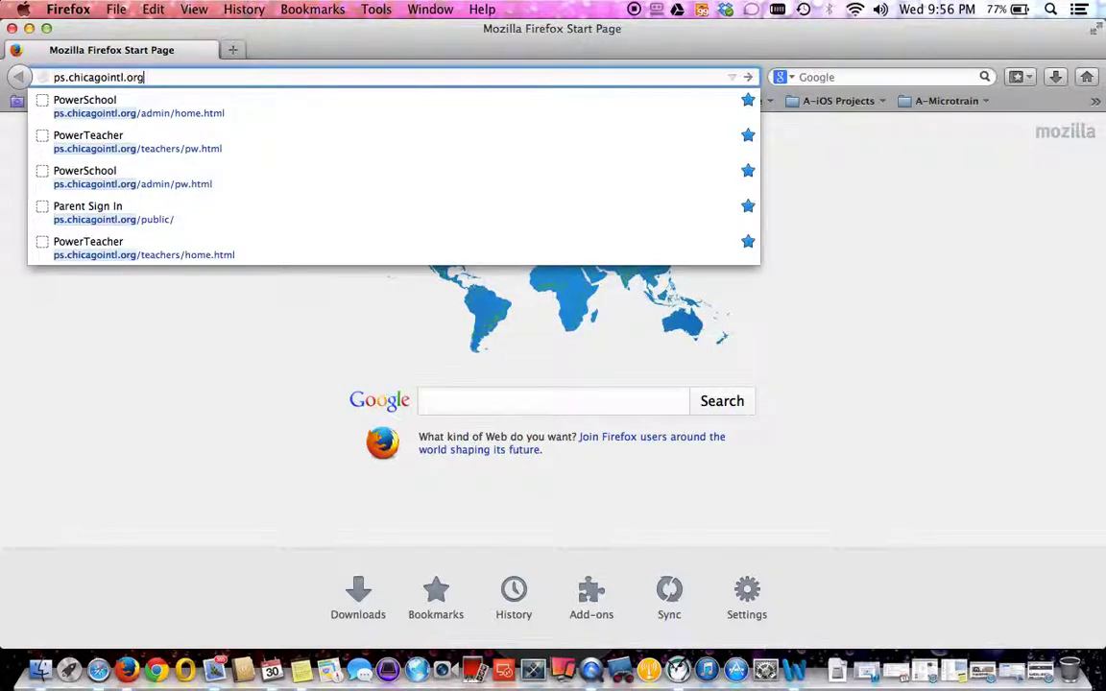
pyautogui.press('Down')
pyautogui.press('Down')
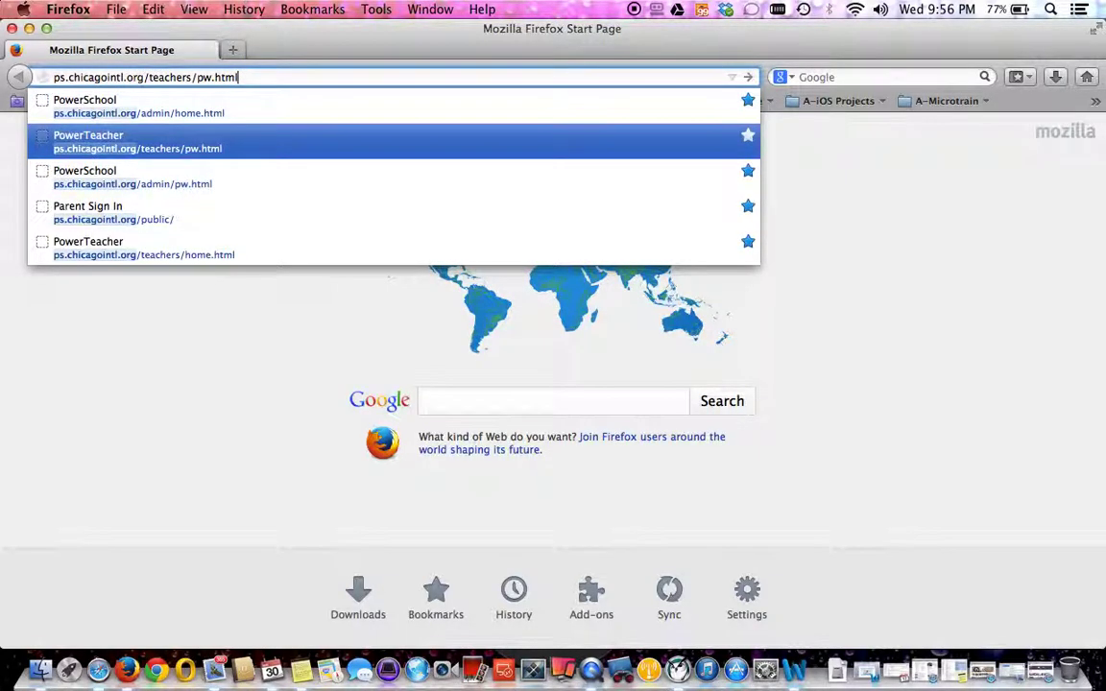
pyautogui.press('Return')
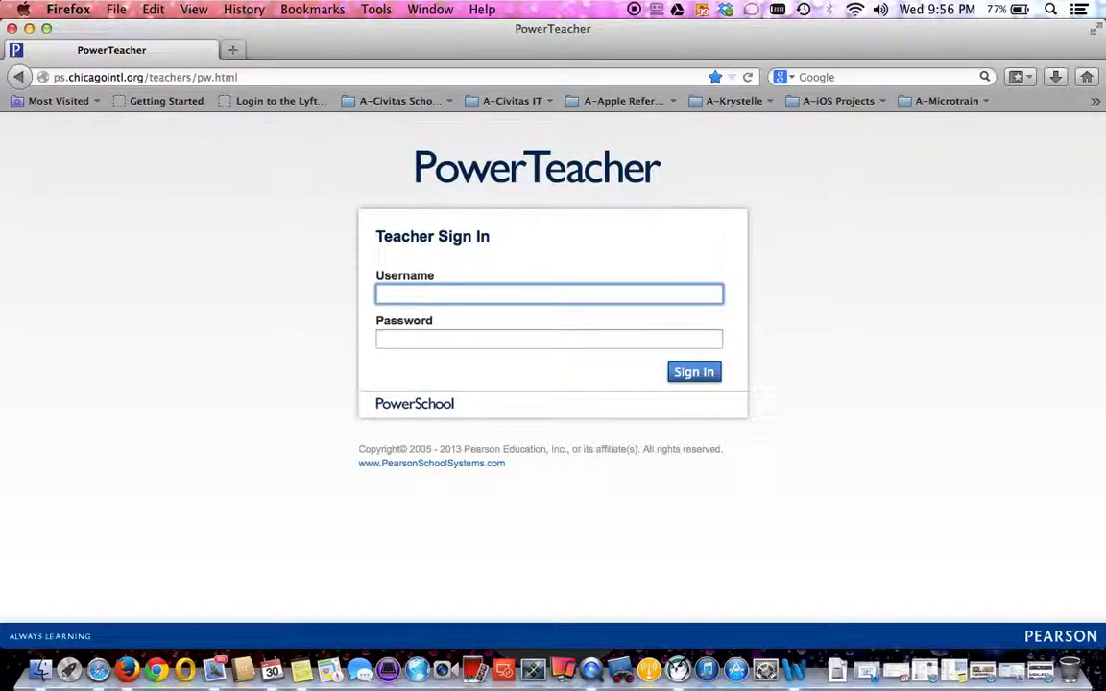
# Sign in with the teacher's username and password, declining to save the password.
pyautogui.press('Tab')
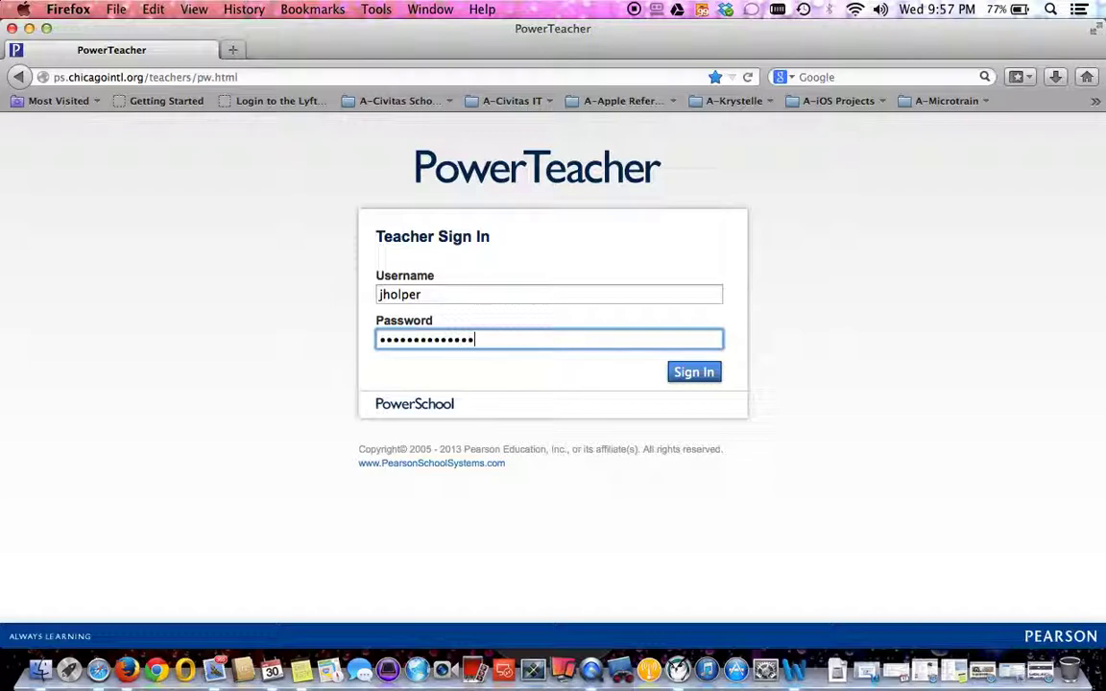
pyautogui.click(694, 373)
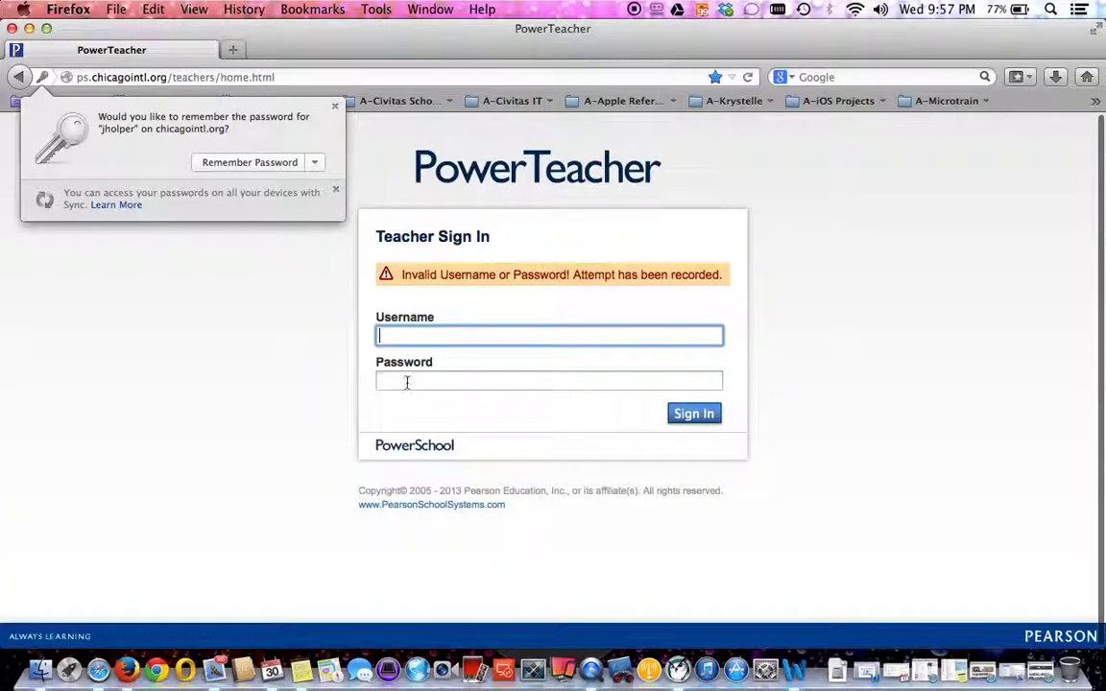
pyautogui.click(334, 106)
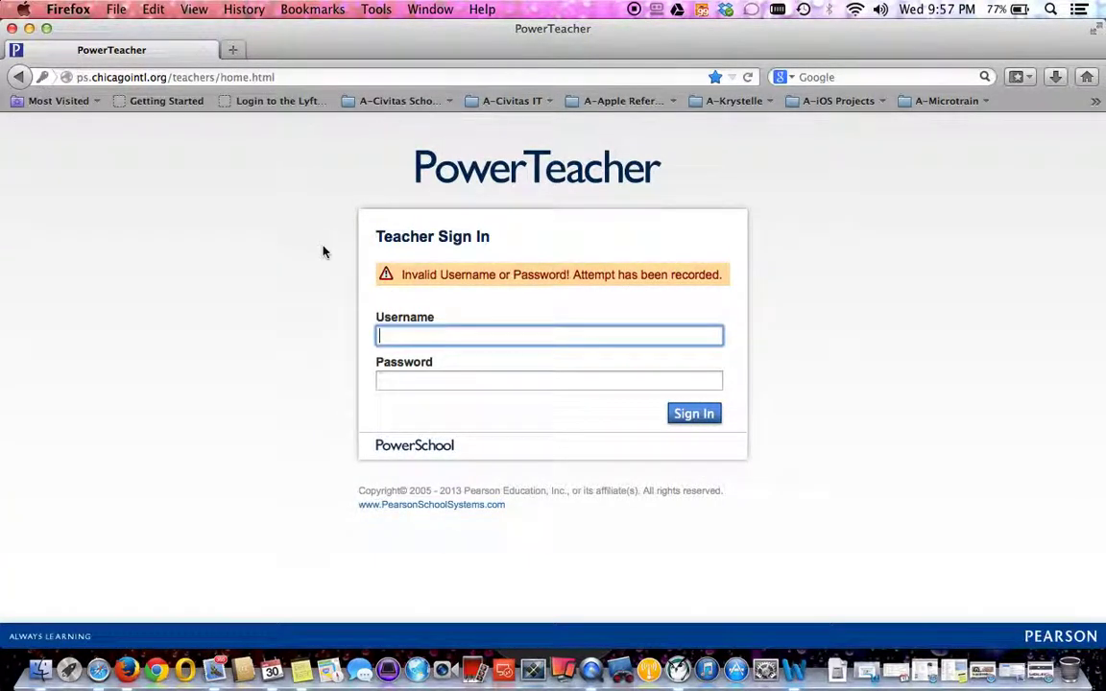
pyautogui.click(297, 79)
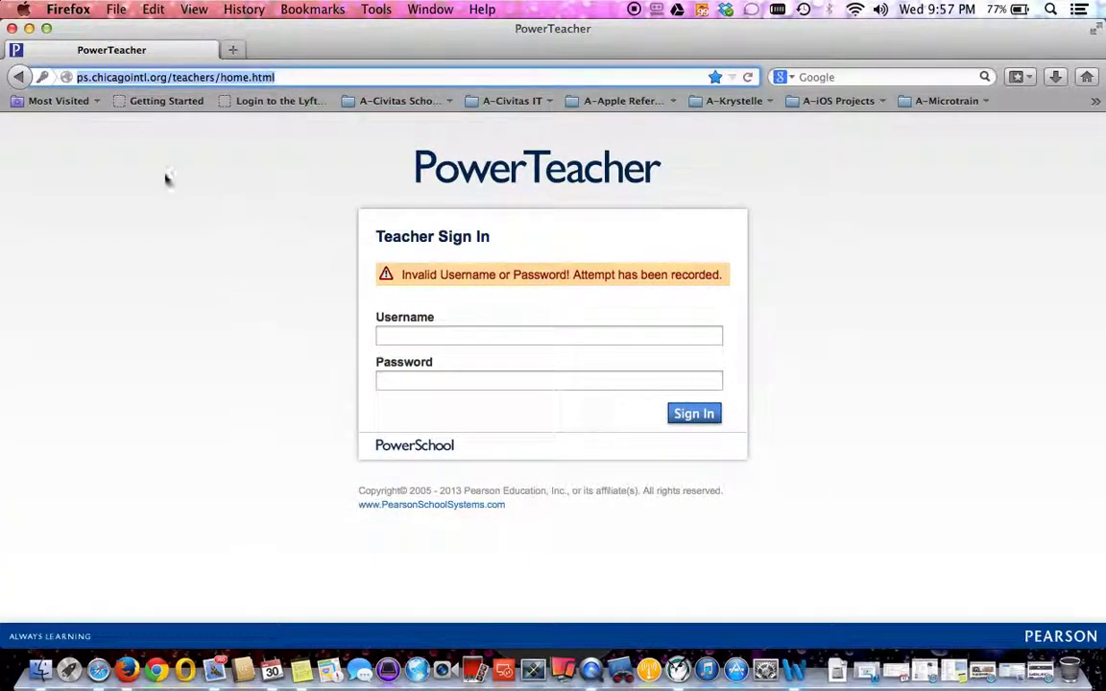
# Search Google for 'youtube.com apple ios genius gradebook' in a fresh Firefox window, then minimise it.
pyautogui.click(13, 29)
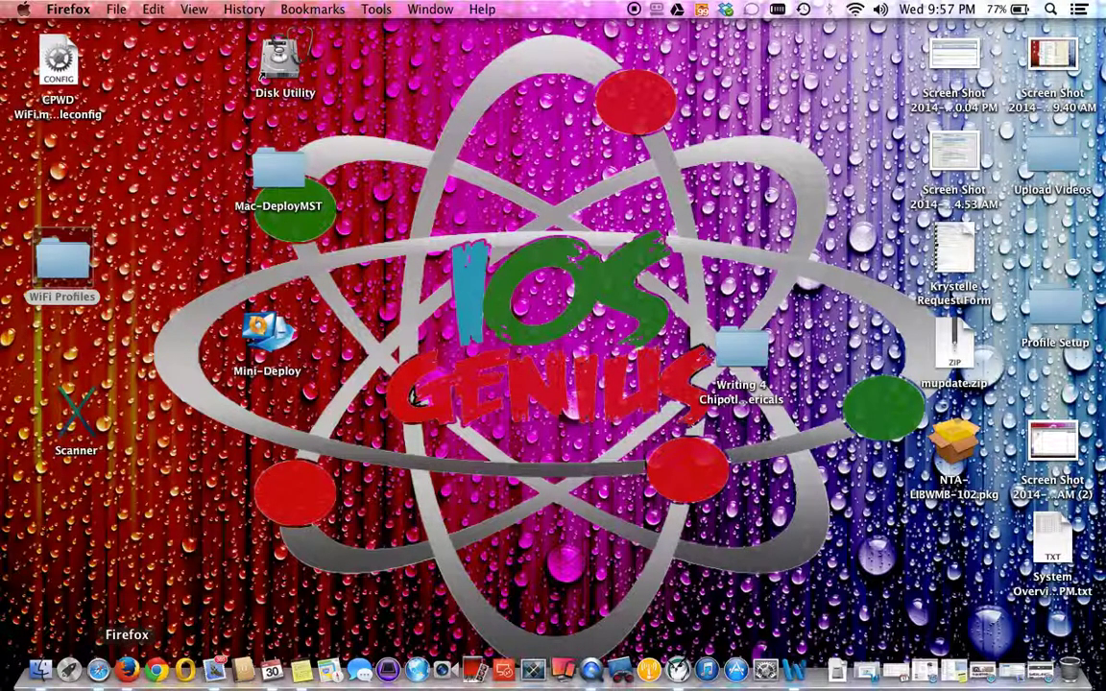
pyautogui.click(130, 671)
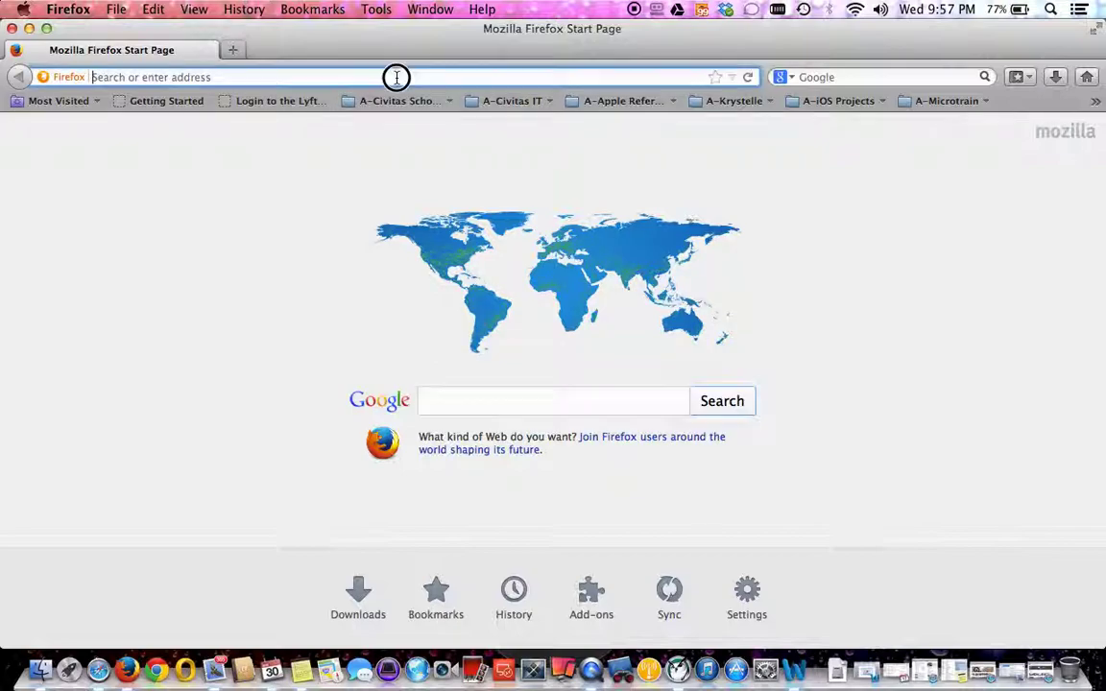
pyautogui.write('youtube.com')
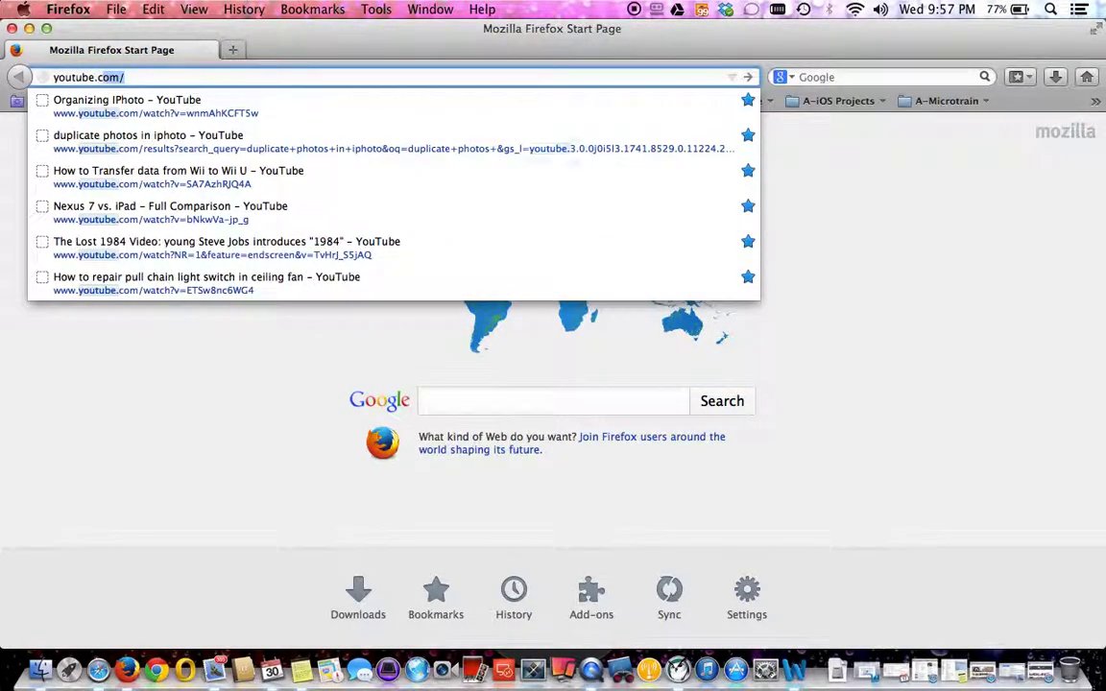
pyautogui.write(' apple ios genius gra')
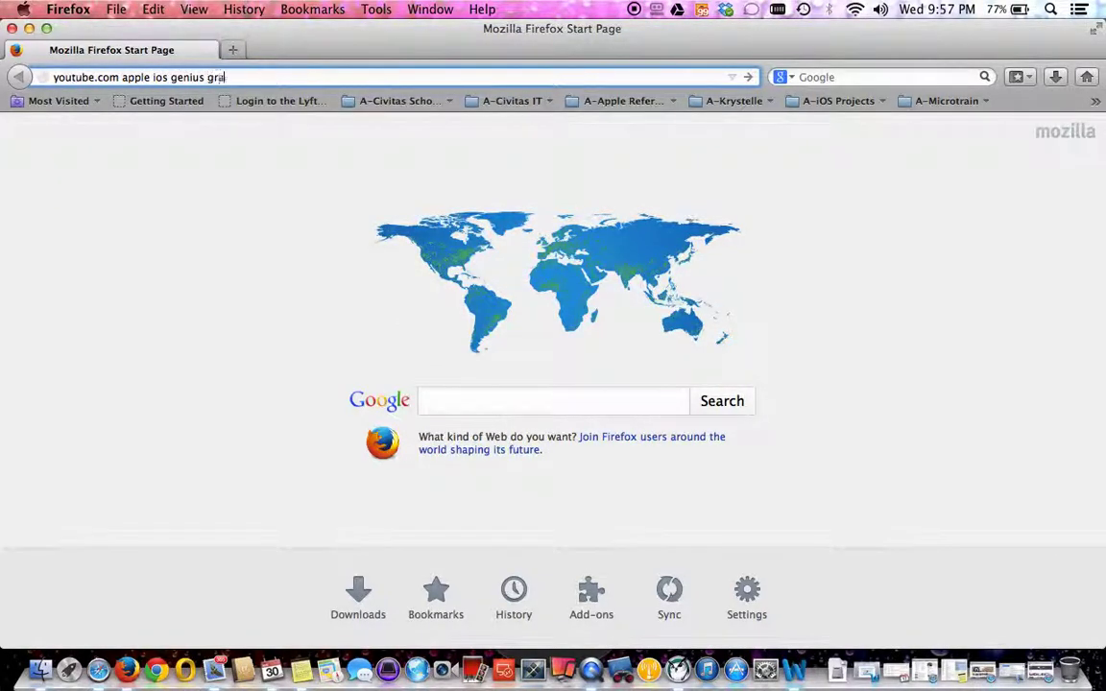
pyautogui.write('debook')
pyautogui.press('Return')
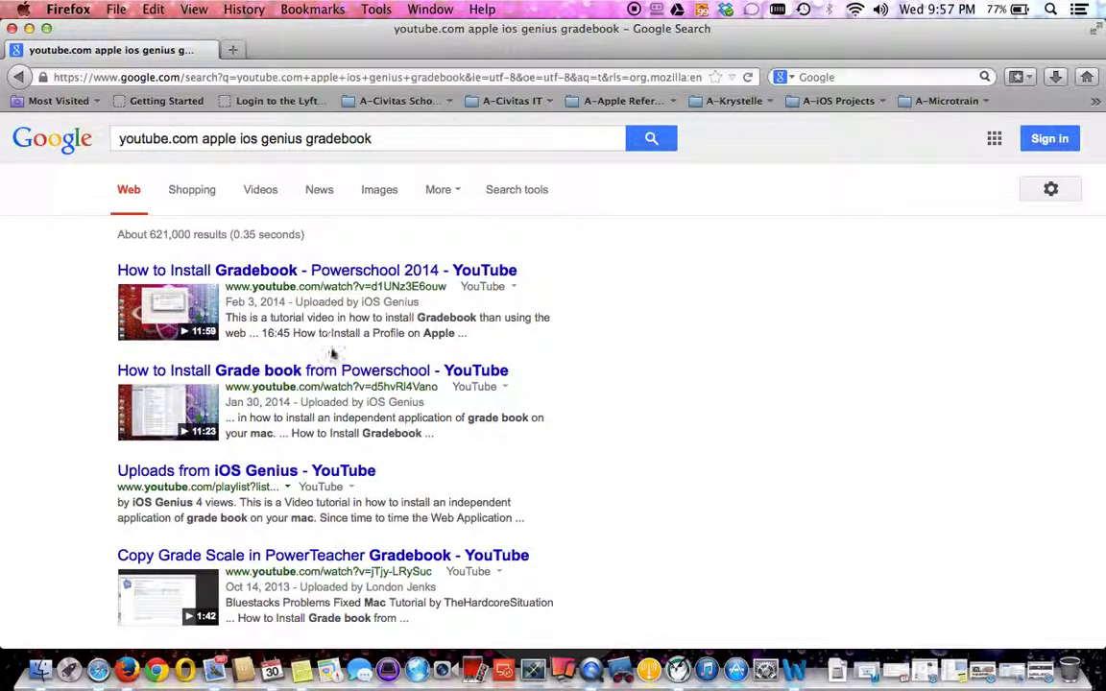
pyautogui.click(144, 139)
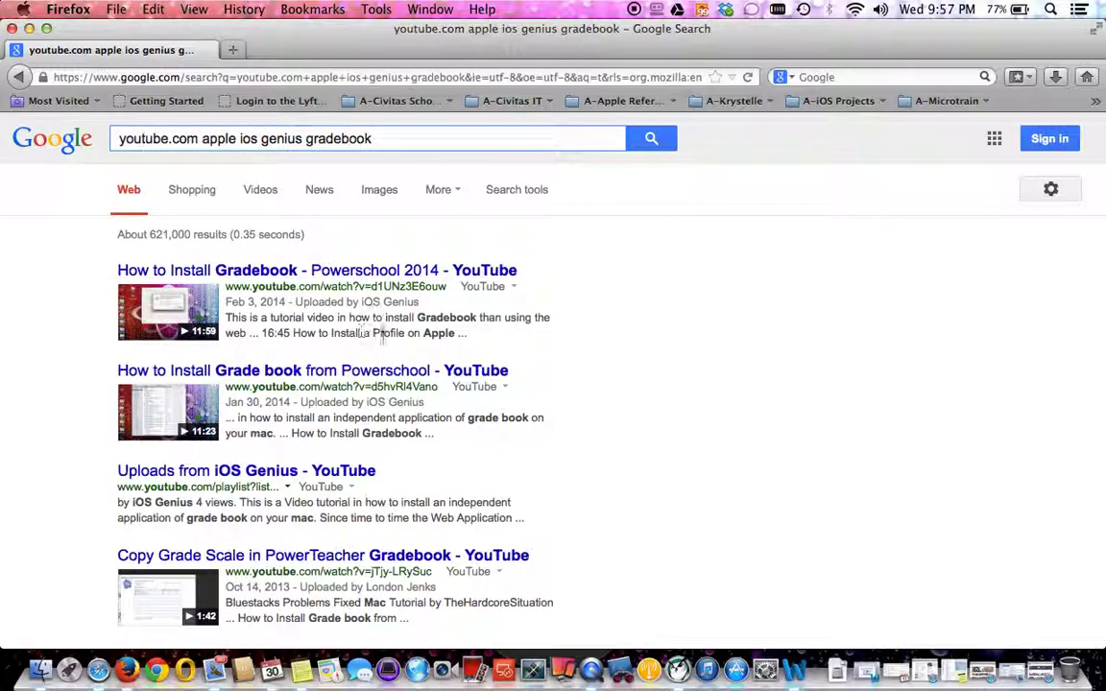
pyautogui.click(443, 78)
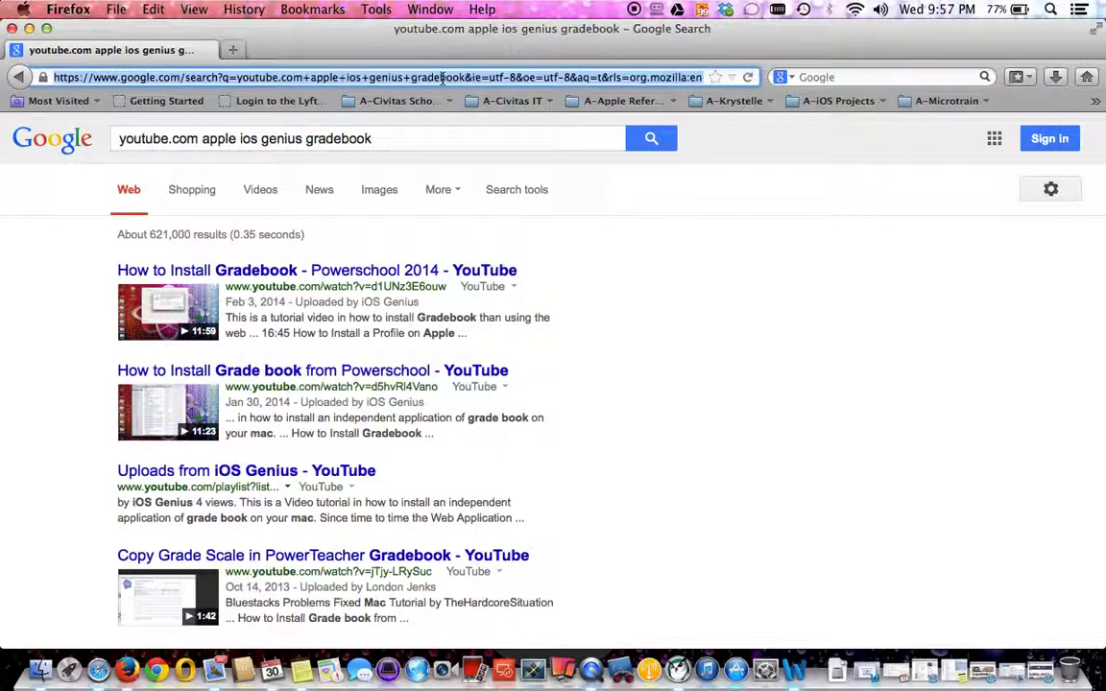
pyautogui.click(29, 28)
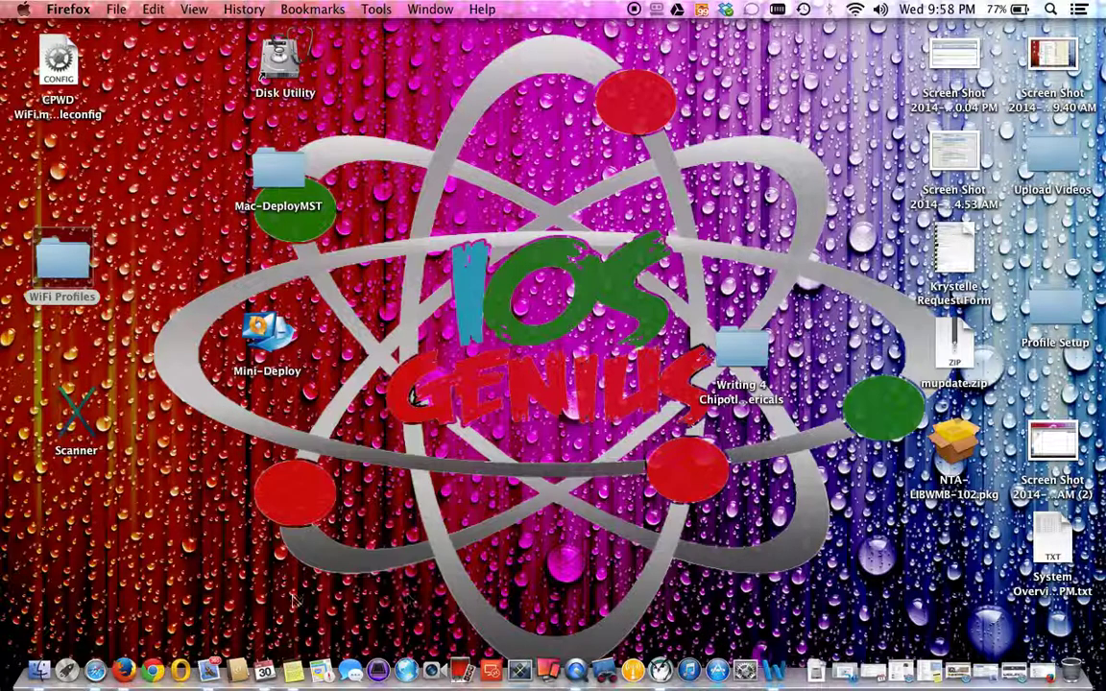
# Open Applications in Finder and drag the Gradebook app to the Dock.
pyautogui.click(40, 671)
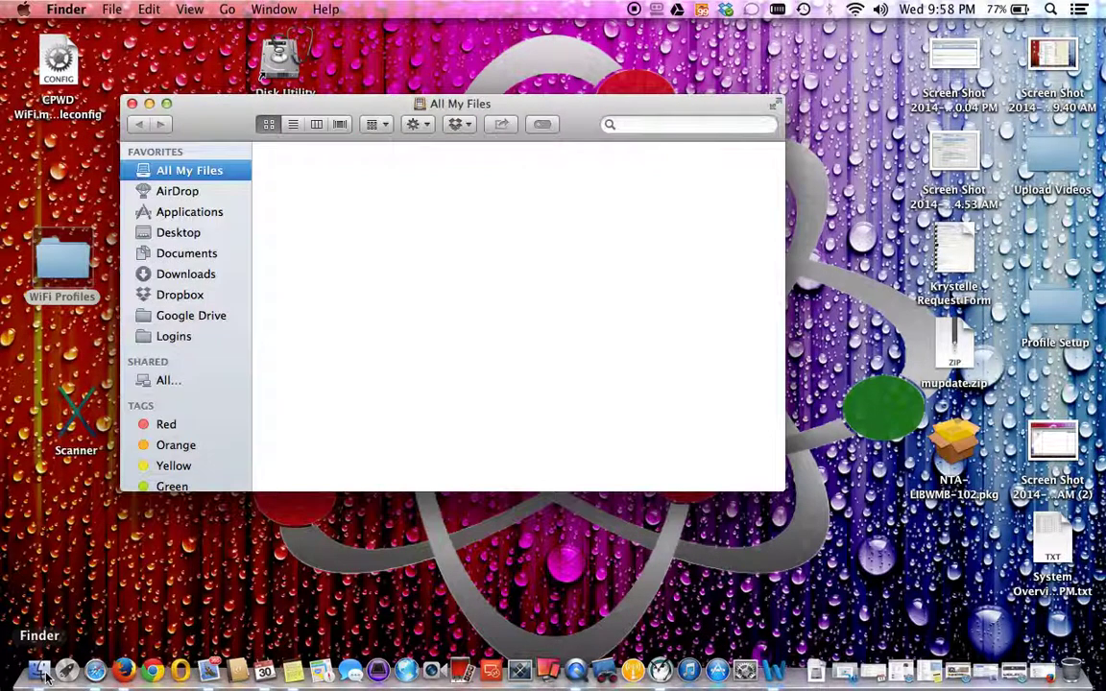
pyautogui.click(189, 212)
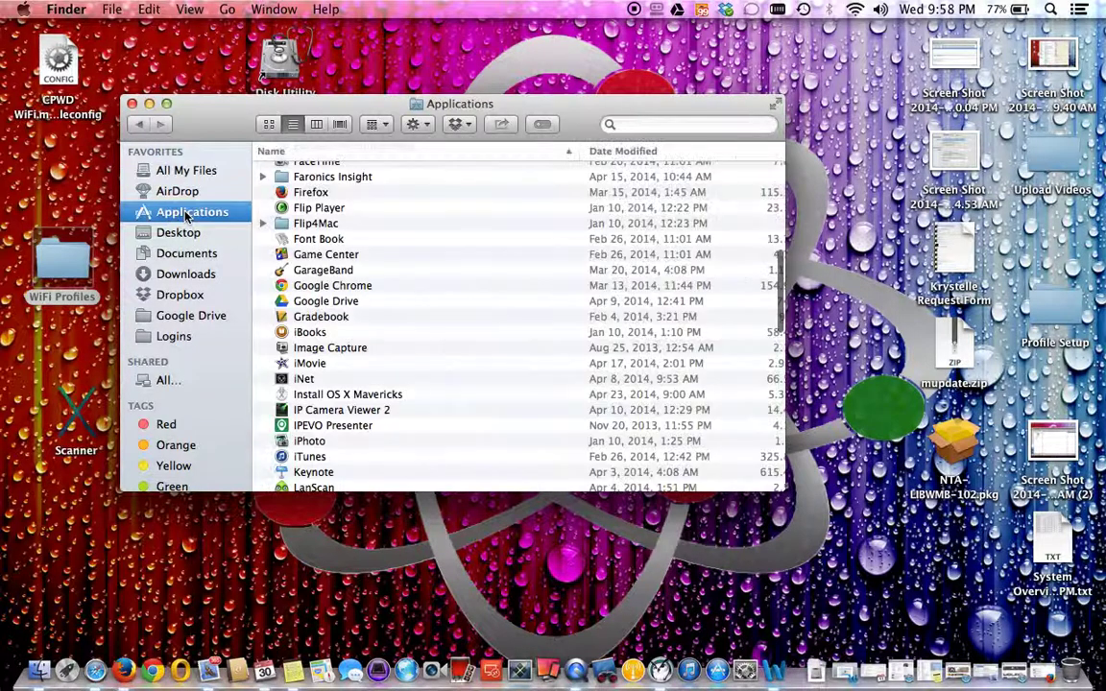
pyautogui.click(309, 317)
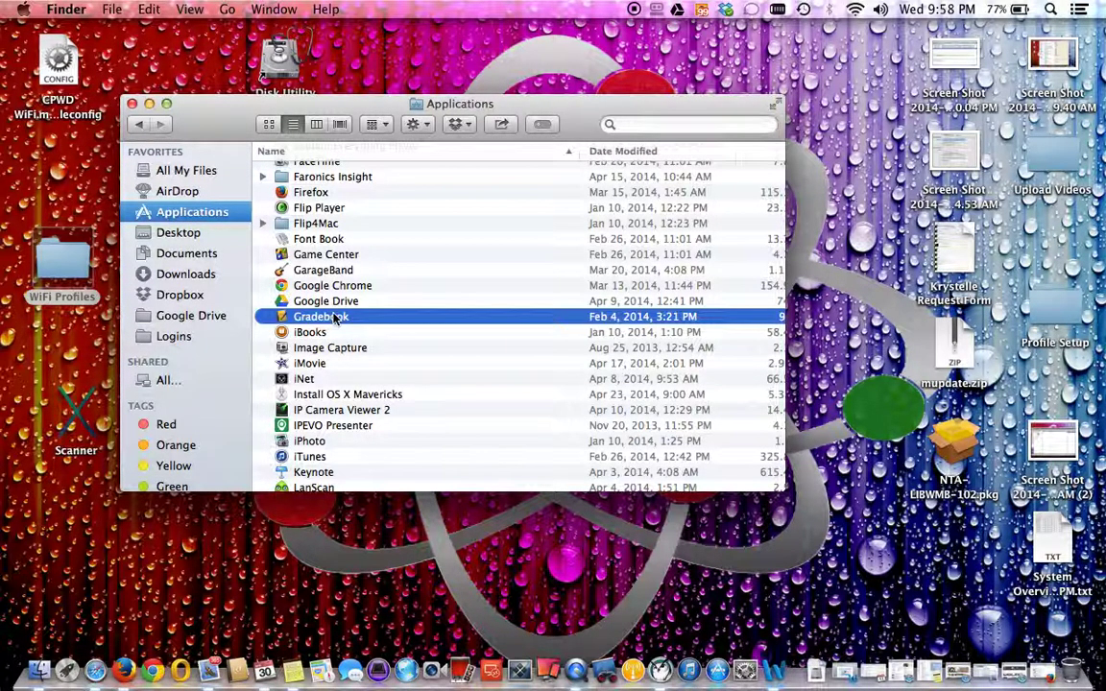
pyautogui.moveTo(331, 322); pyautogui.dragTo(891, 585)
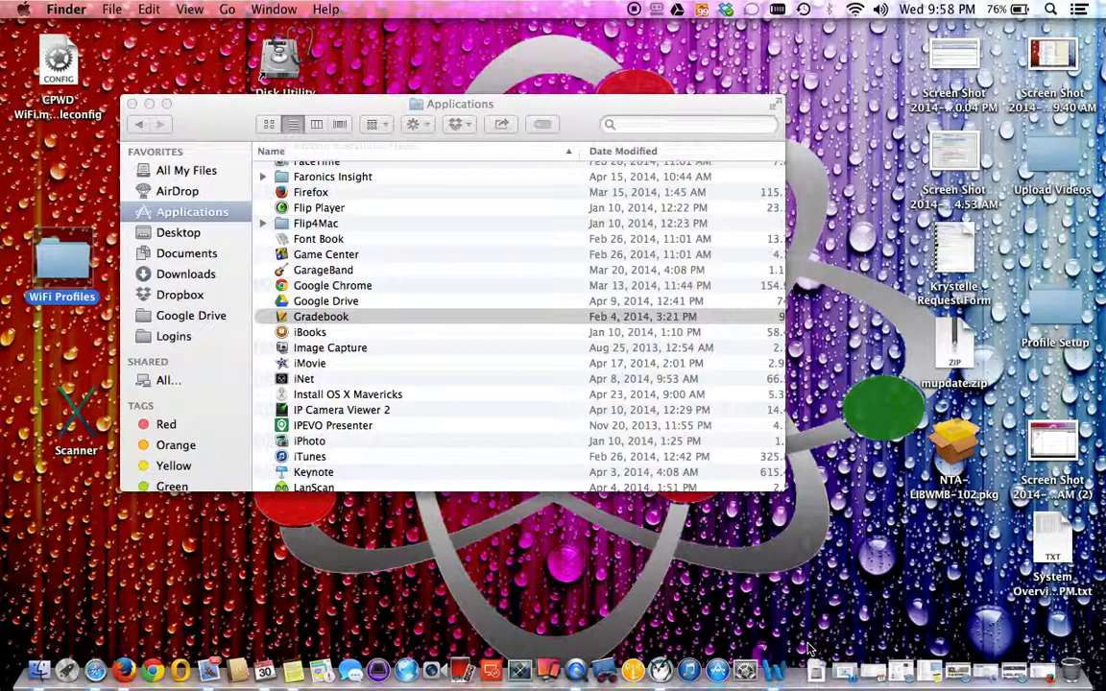
# Glance at the Downloads stack, then launch Gradebook from the Applications folder.
pyautogui.click(306, 331)
pyautogui.click(309, 302)
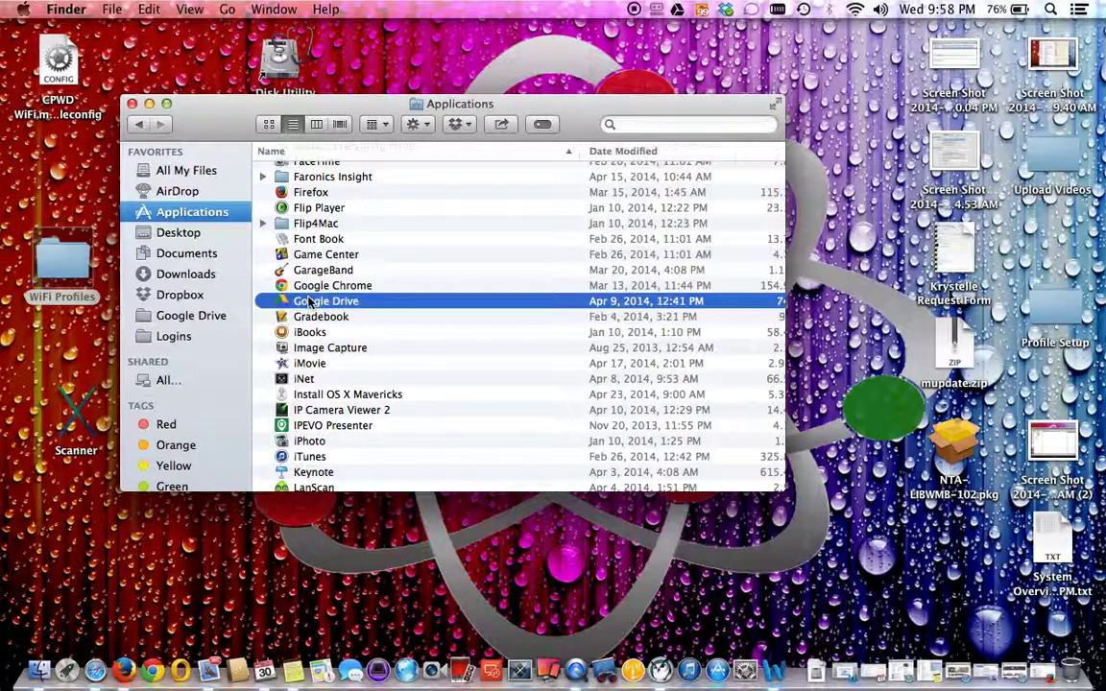
pyautogui.click(309, 319)
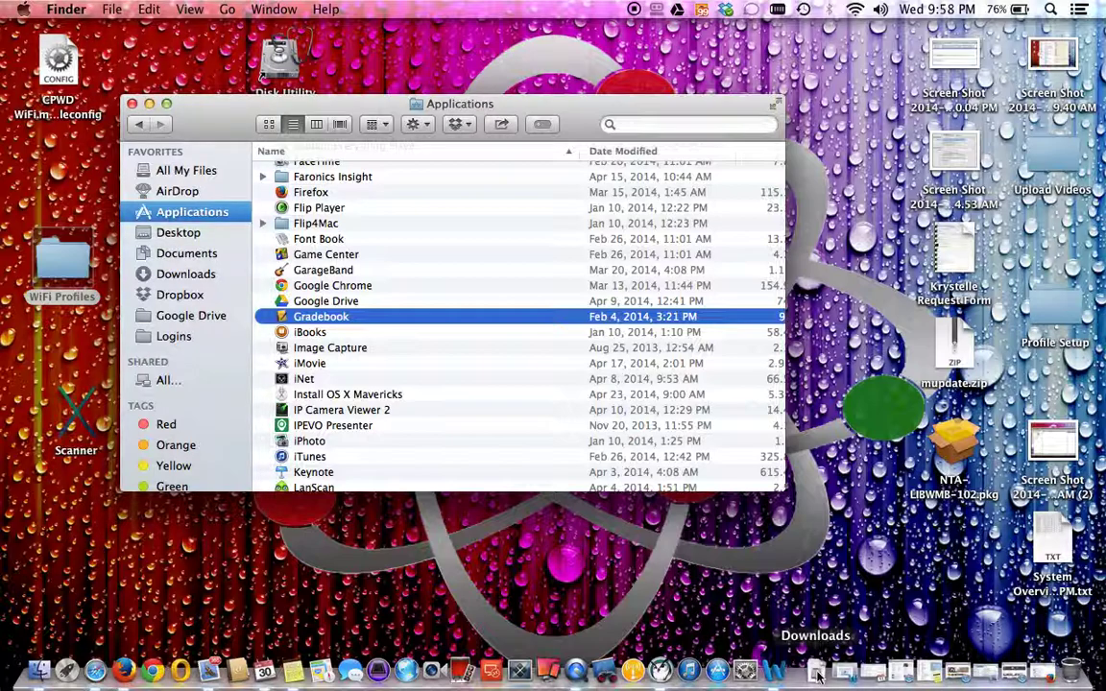
pyautogui.click(820, 676)
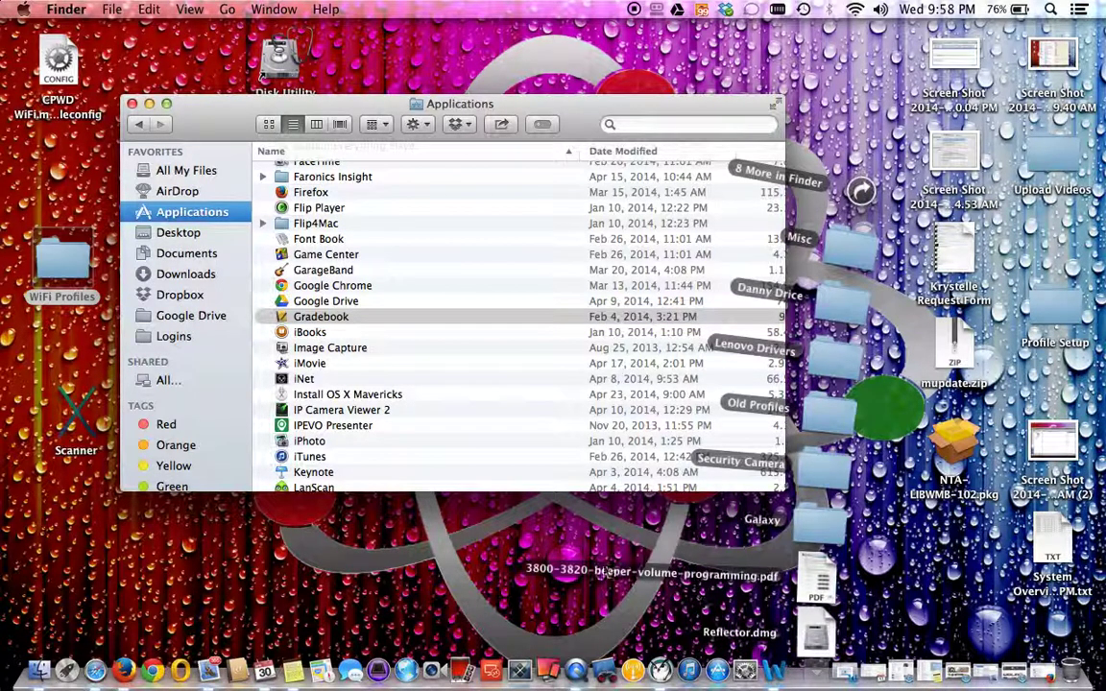
pyautogui.click(583, 554)
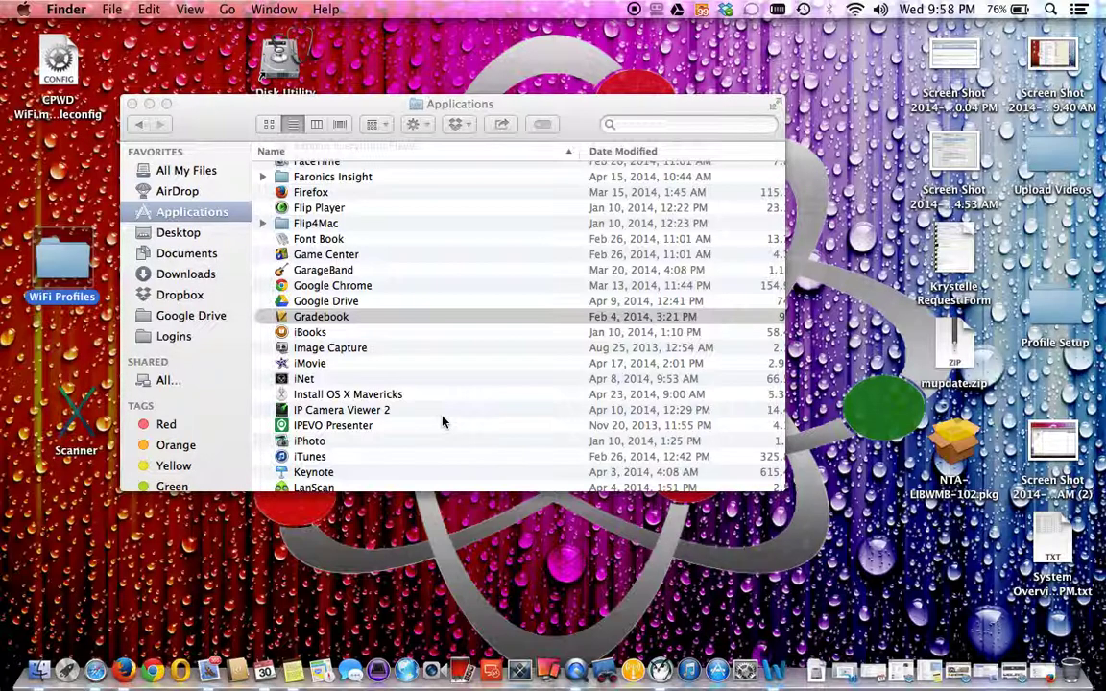
pyautogui.click(191, 221)
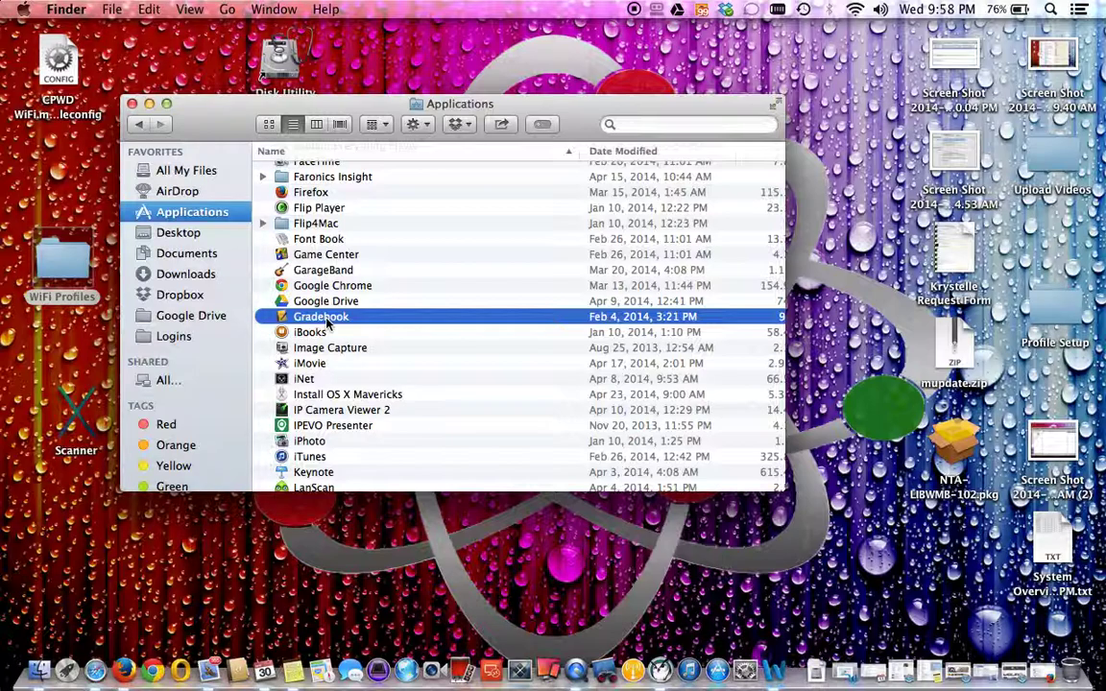
pyautogui.doubleClick(326, 325)
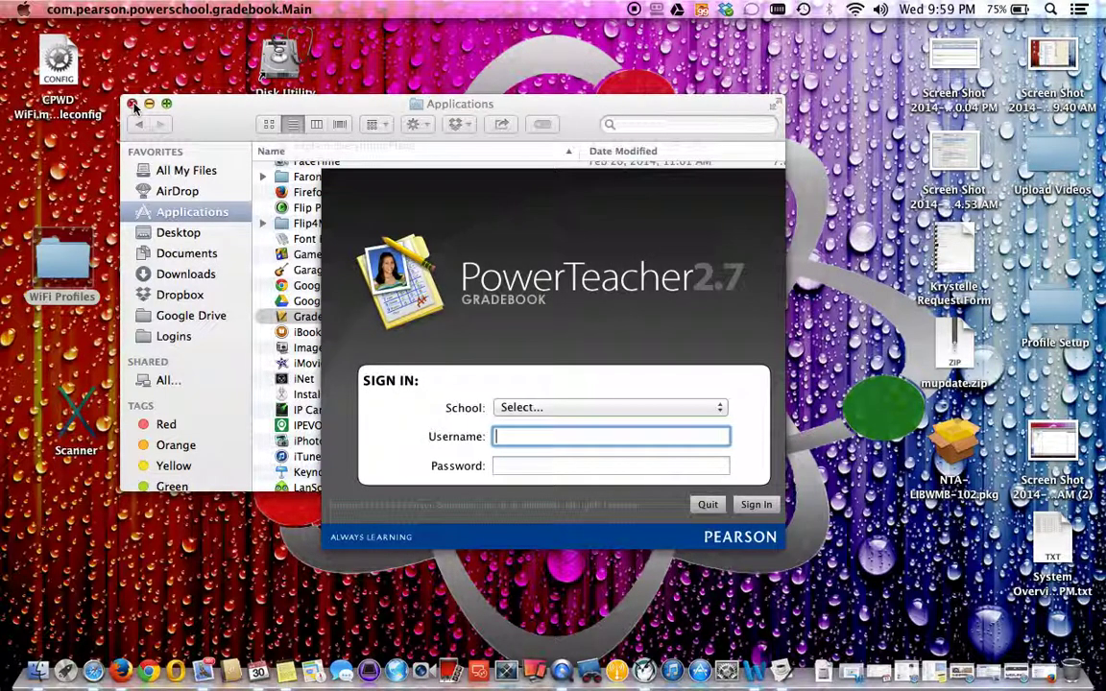
# Close Finder and check in About This Mac that the system is OS X 10.9.2.
pyautogui.click(134, 104)
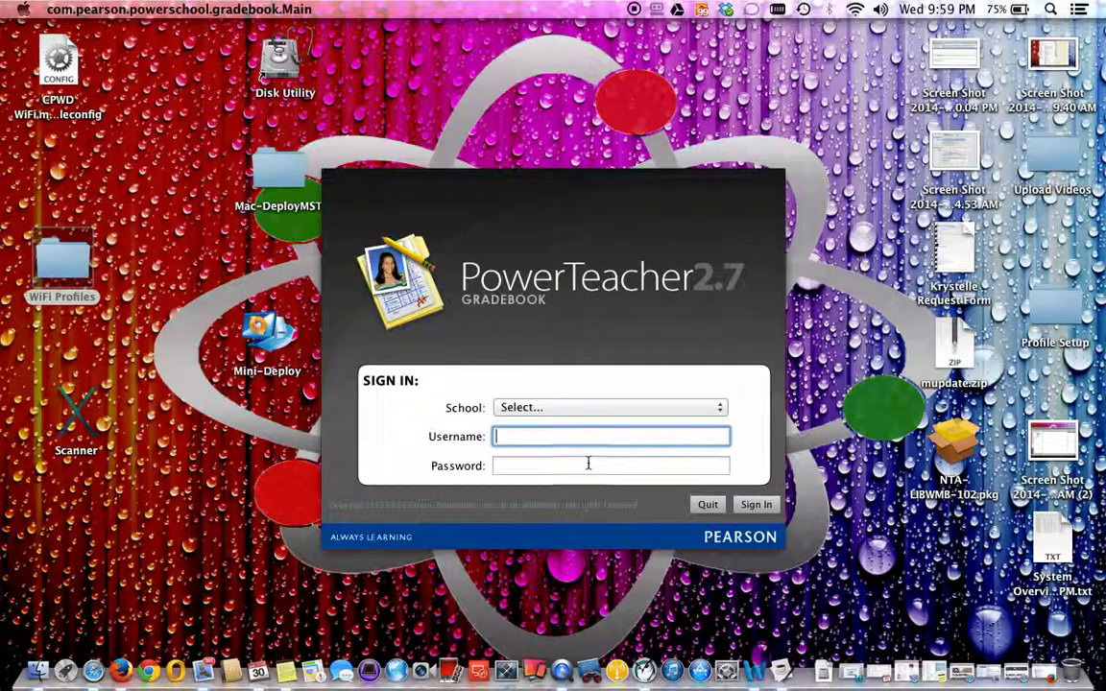
pyautogui.click(23, 9)
pyautogui.click(48, 21)
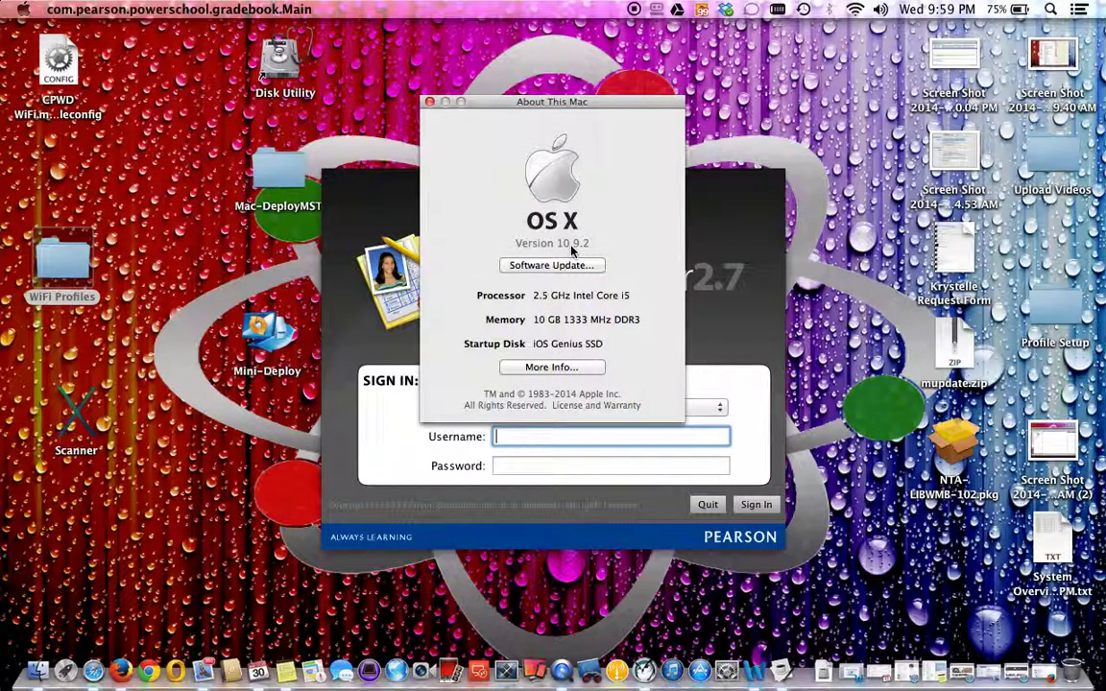
pyautogui.click(518, 242)
pyautogui.click(431, 103)
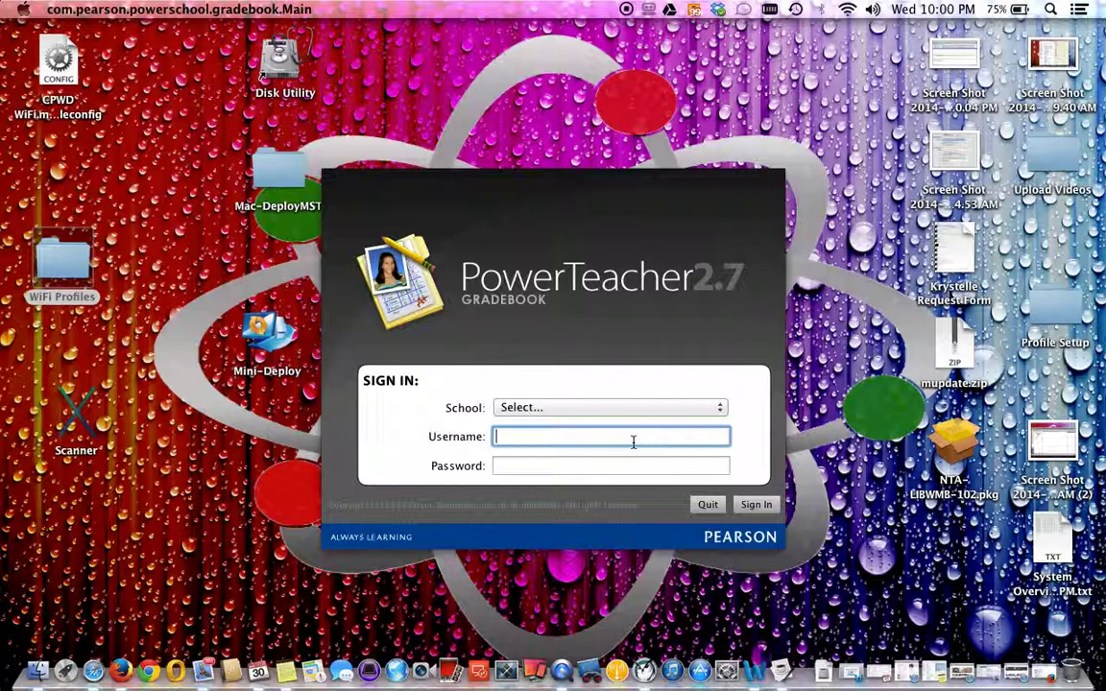
# Sign in to Gradebook with the teacher's username and password, then quit after it's rejected.
pyautogui.press('Tab')
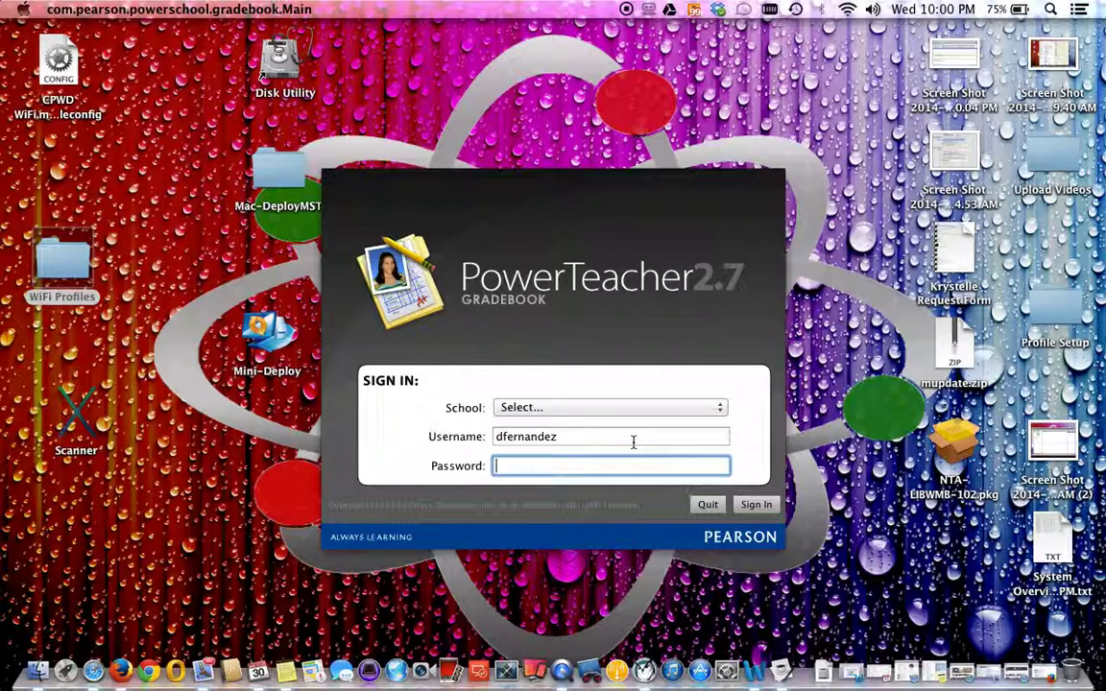
pyautogui.write('•••••••••')
pyautogui.click(755, 505)
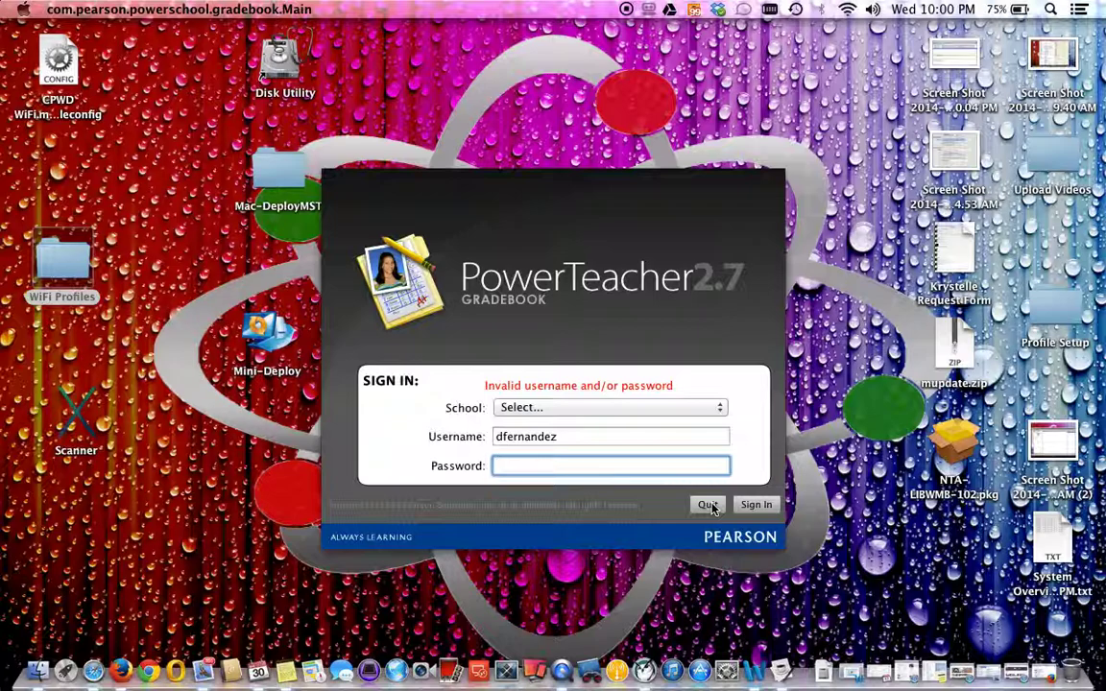
pyautogui.click(707, 505)
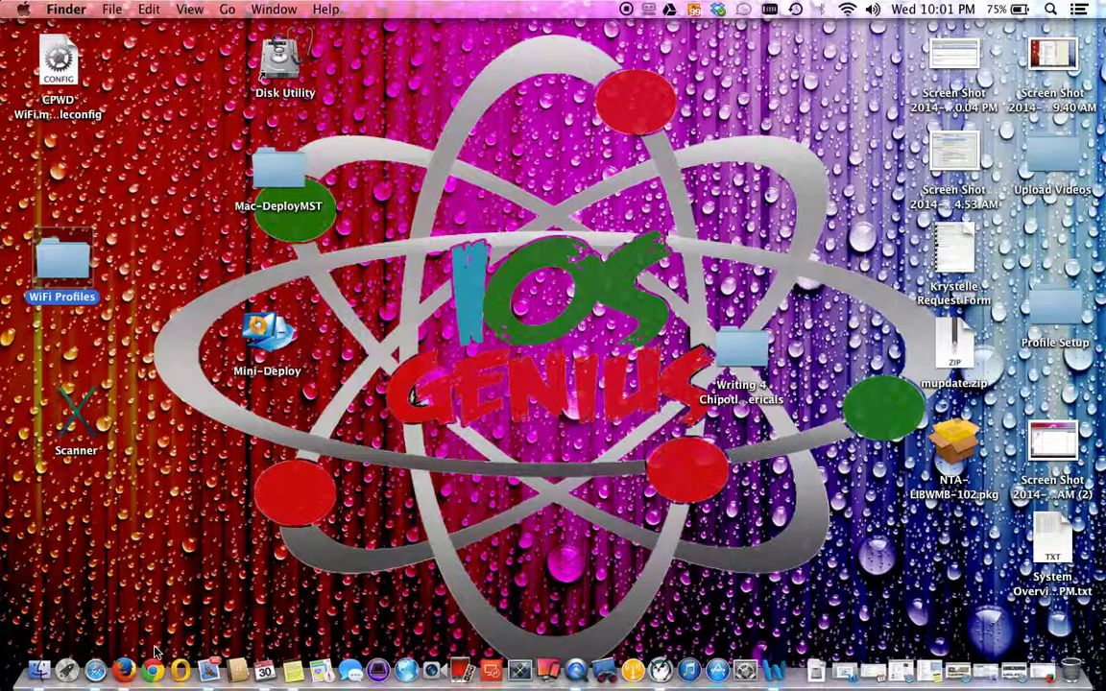
# Reopen the Gradebook search results and play 'How to Install Gradebook - Powerschool 2014', paused at the start.
pyautogui.rightClick(124, 670)
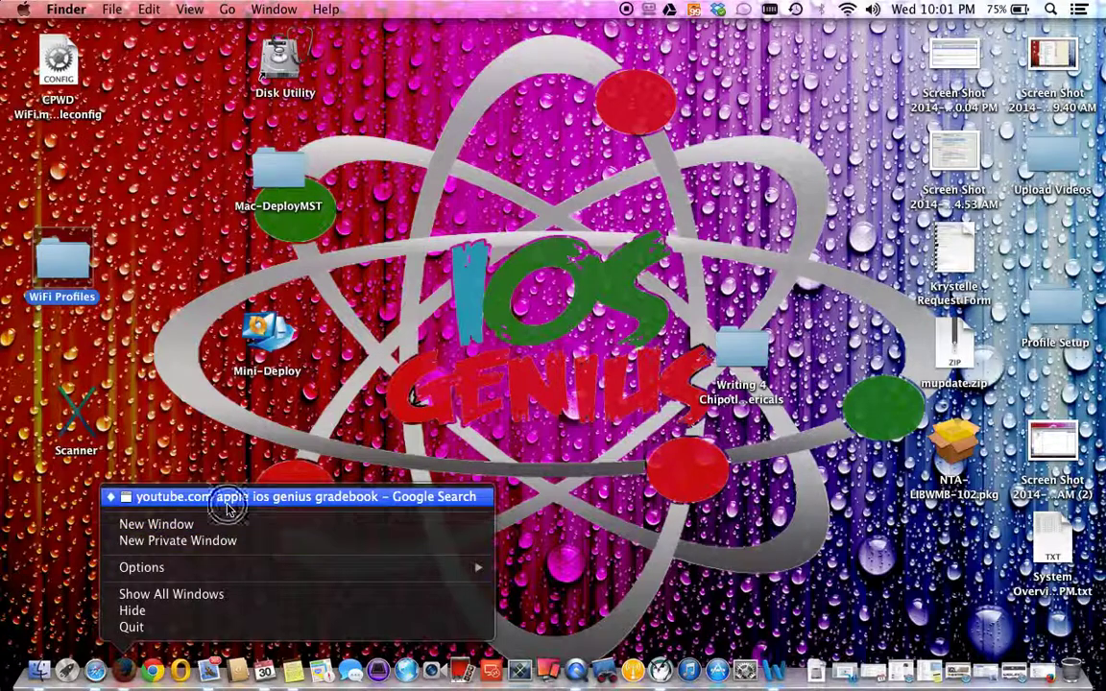
pyautogui.click(192, 496)
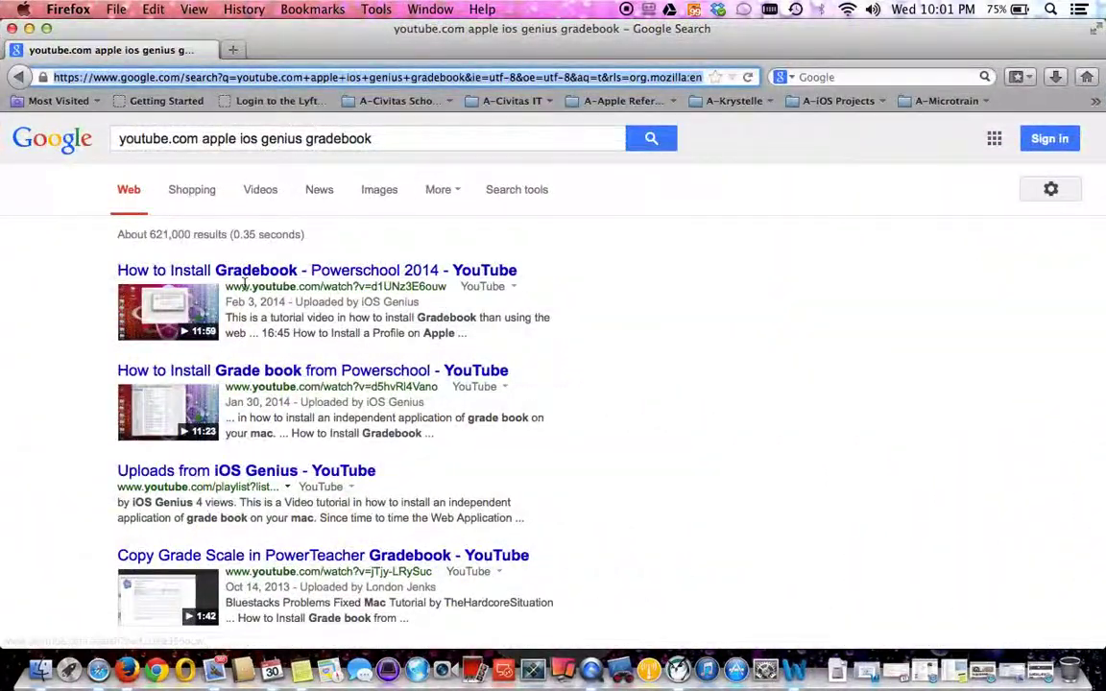
pyautogui.click(248, 271)
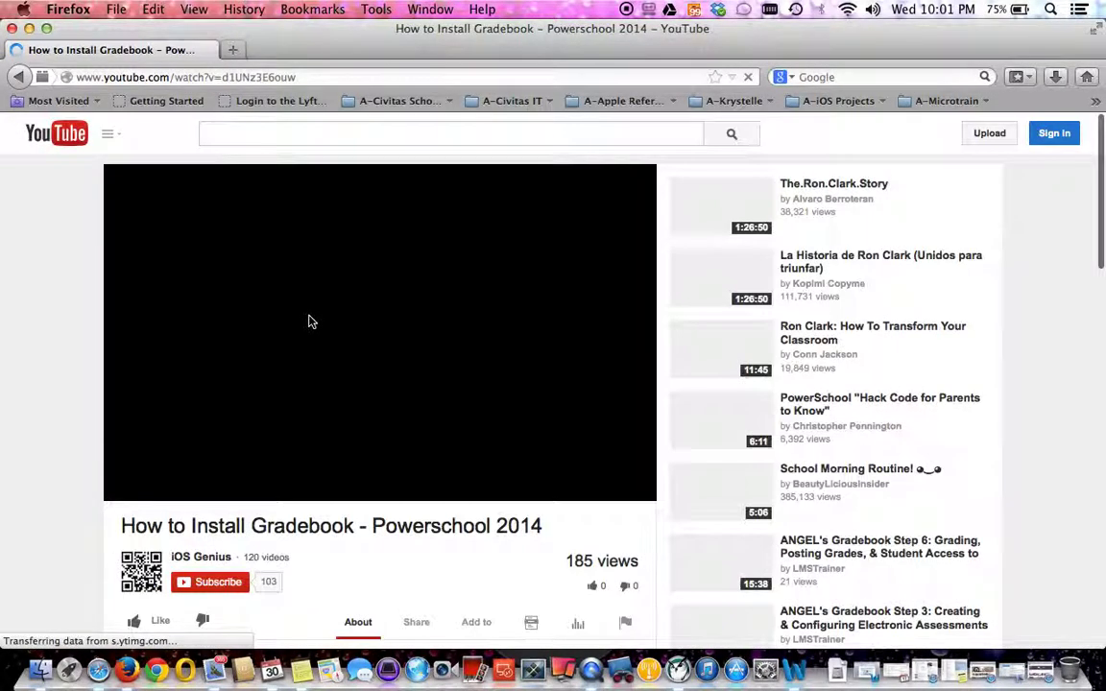
pyautogui.click(125, 489)
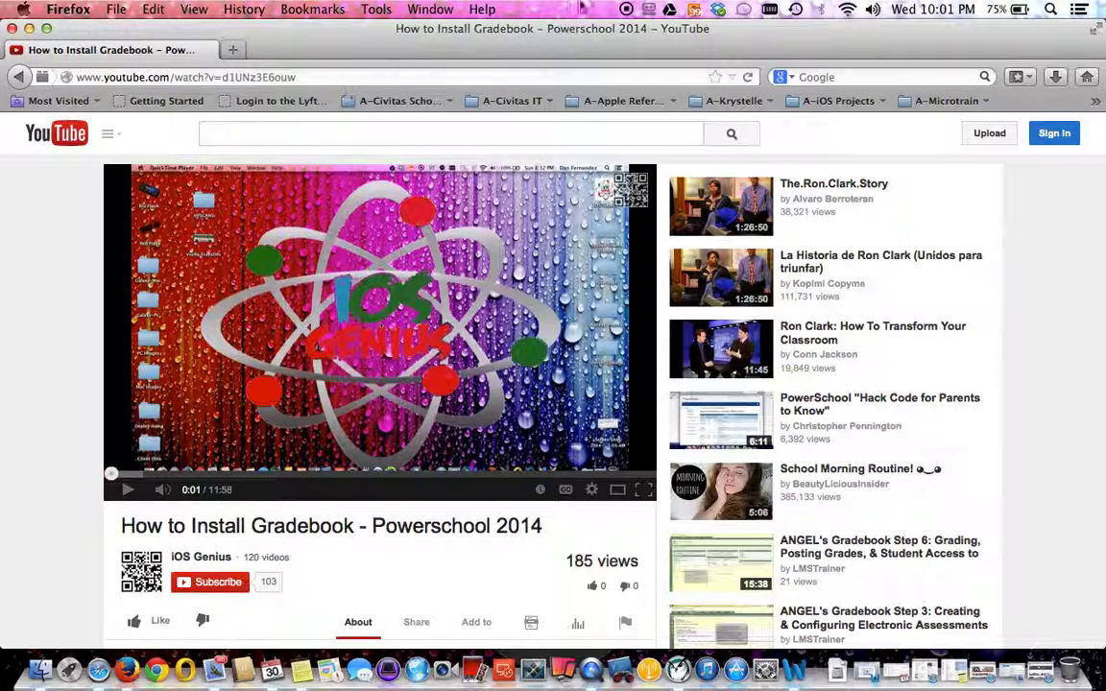